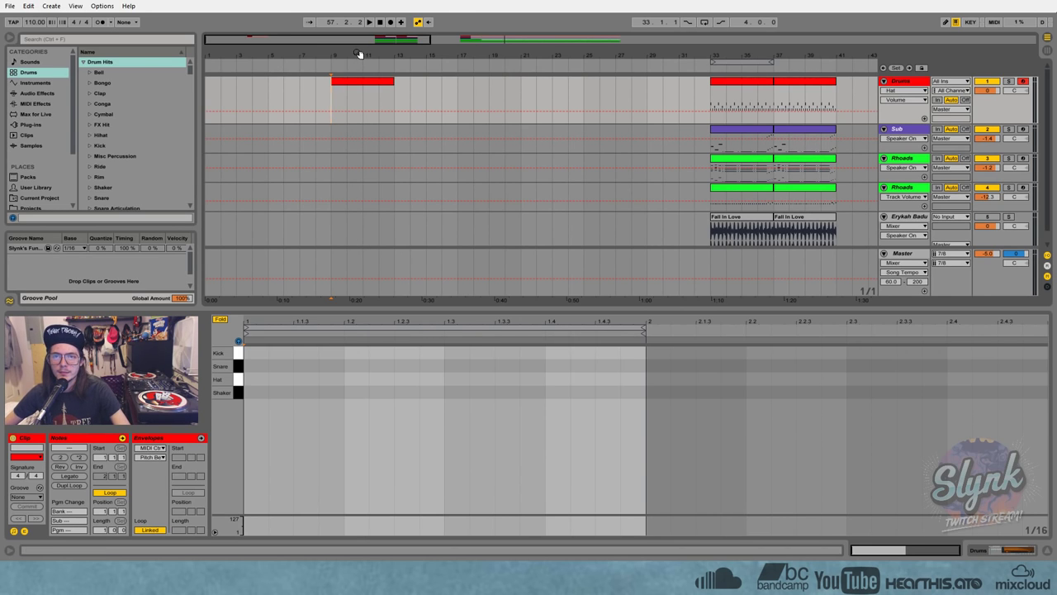
- Zoom the arrangement to bars 4–22, centred on the empty Drums clip at bar 9
left_click_drag(358, 54, 450, 53)
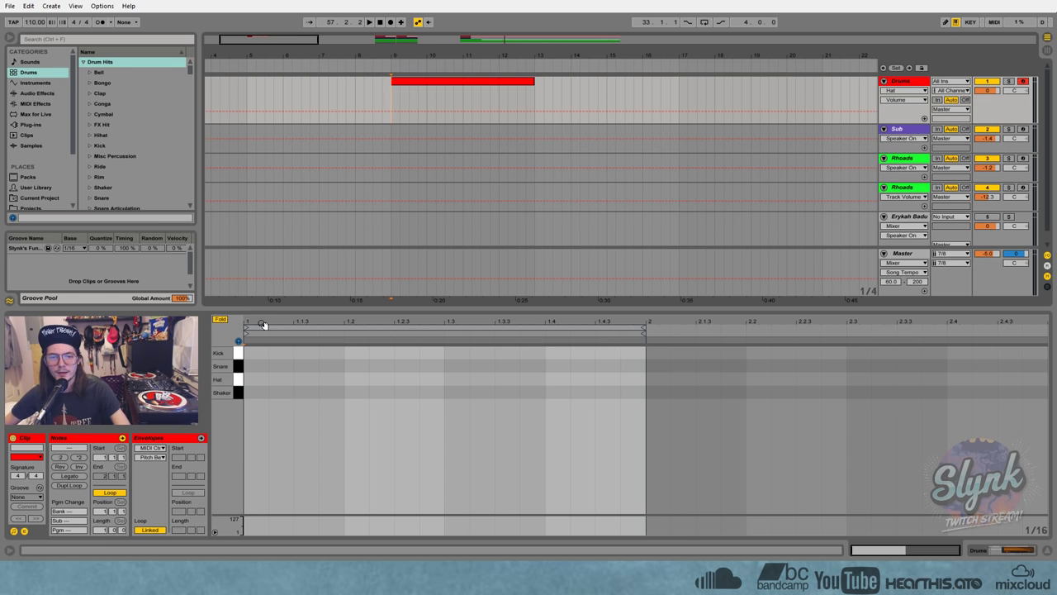
- Draw kicks at 1.1, 1.2.3, 1.3.3 and 1.4.3, with snares on beats two and four
double_click(252, 349)
double_click(353, 366)
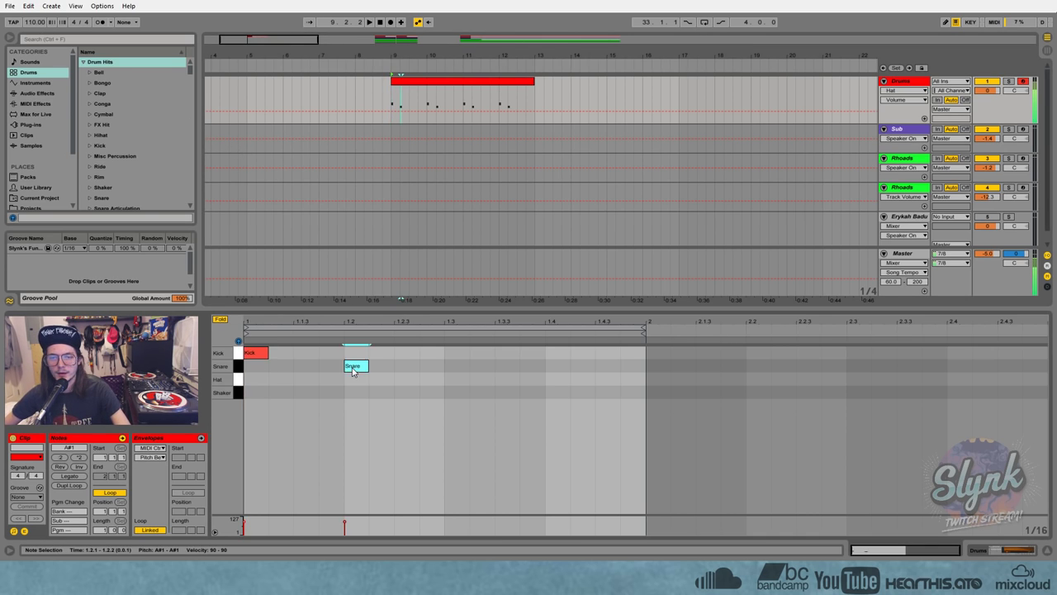
double_click(426, 353)
double_click(501, 353)
double_click(554, 365)
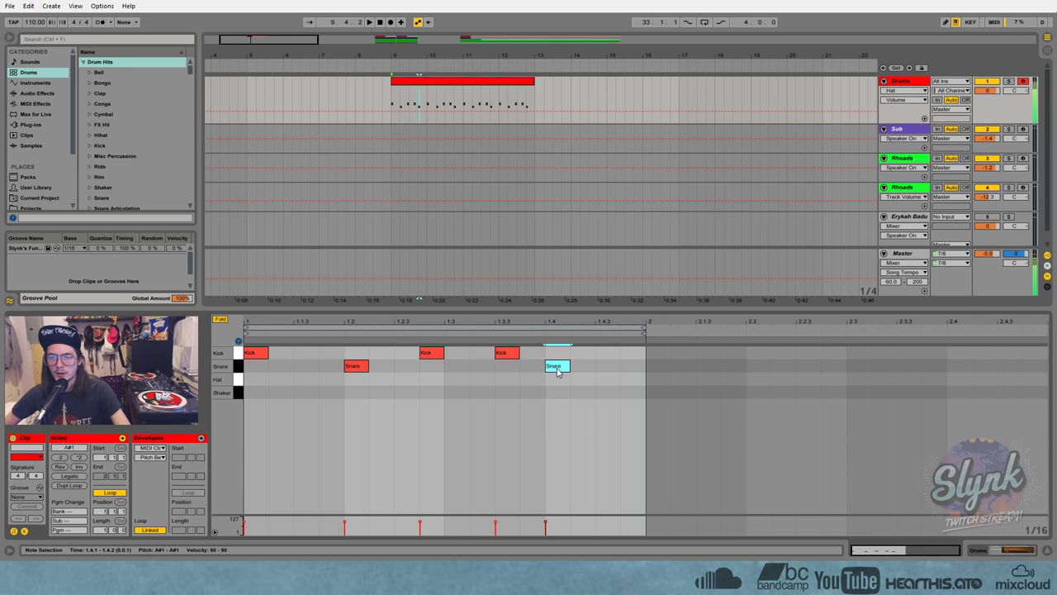
double_click(633, 353)
- Add a Hat at 1.1, duplicate it into straight sixteenths across the bar, and play the beat
double_click(255, 379)
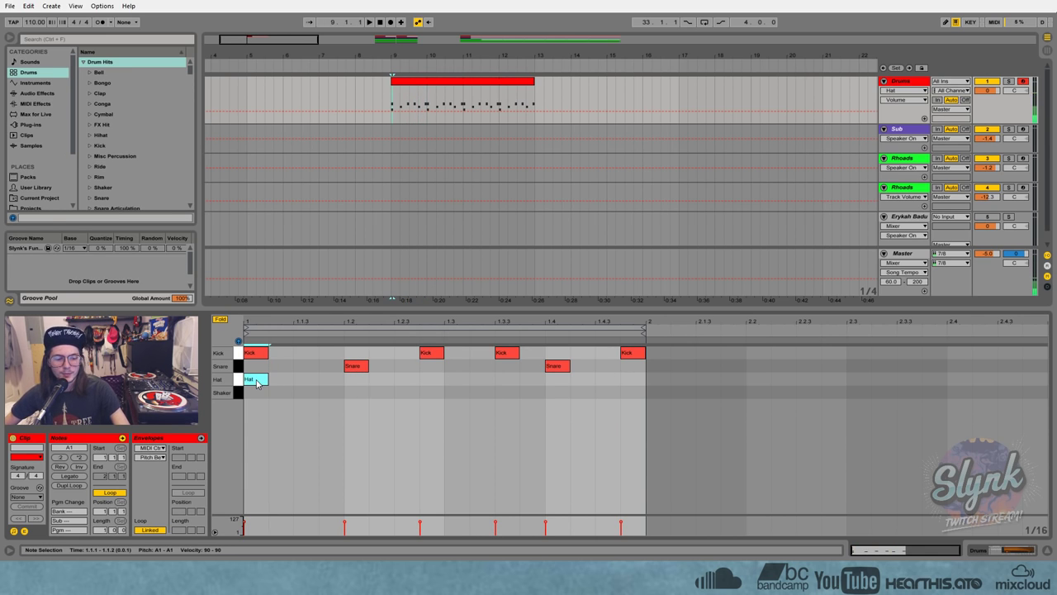
key("ctrl+d")
key("ctrl+d")
key("ctrl+d")
key("ctrl+d")
key("ctrl+d")
key("ctrl+d")
key("ctrl+d")
key("ctrl+d")
key("ctrl+d")
key("ctrl+d")
key("ctrl+d")
key("ctrl+d")
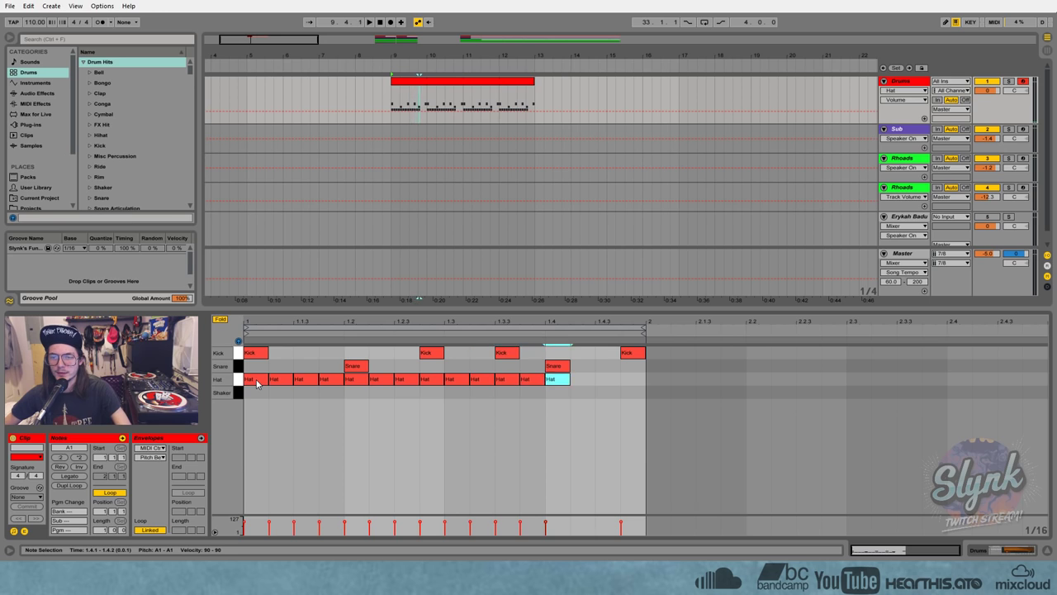
key("ctrl+d")
key("ctrl+d")
key("space")
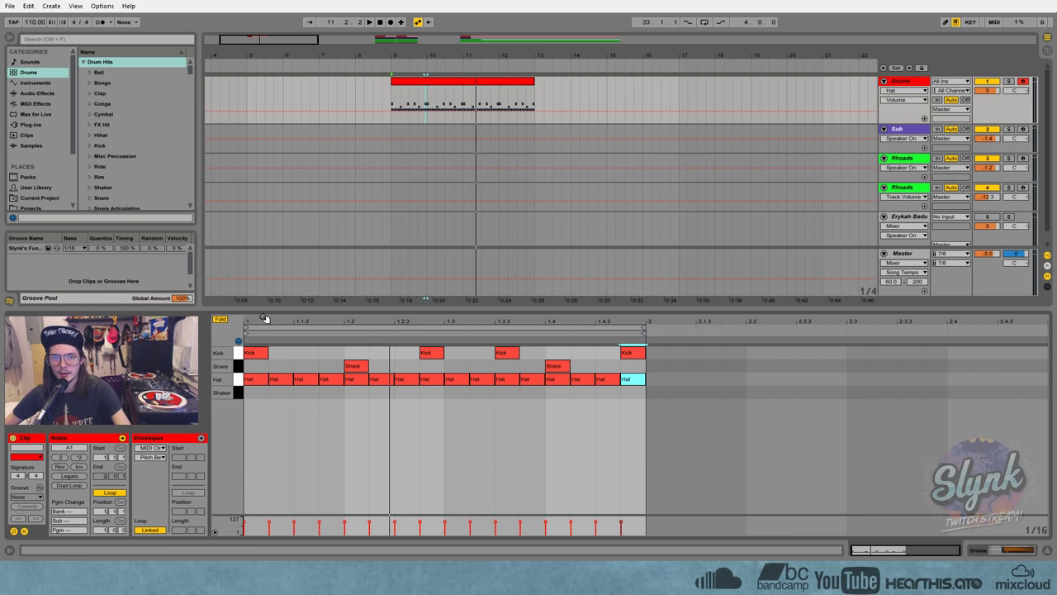
- Switch to the triplet grid, swing the first Hat pair, and repeat it across the bar
right_click(302, 395)
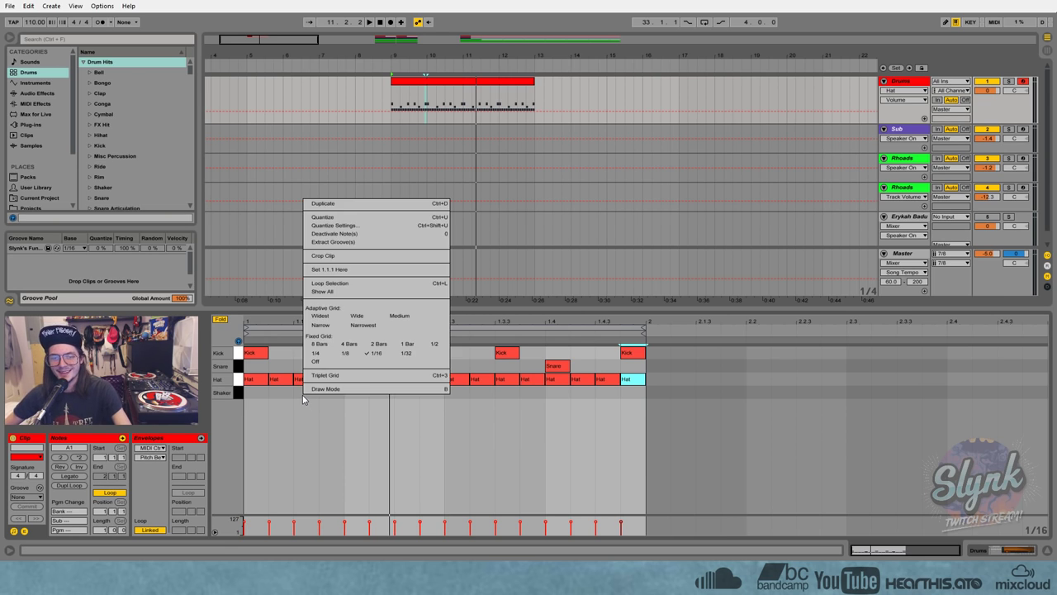
left_click(343, 376)
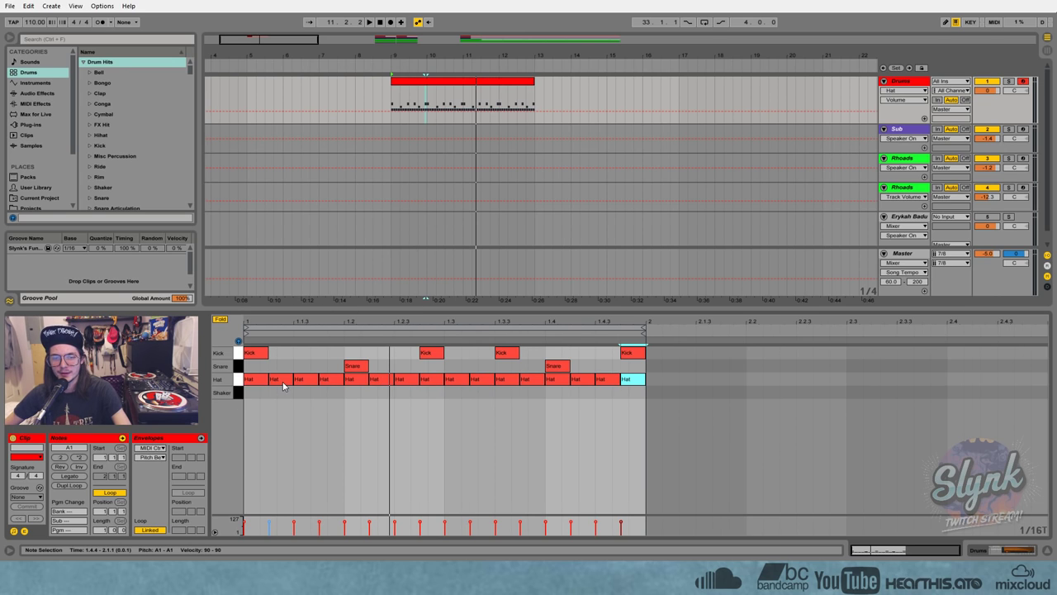
left_click_drag(272, 382, 333, 382)
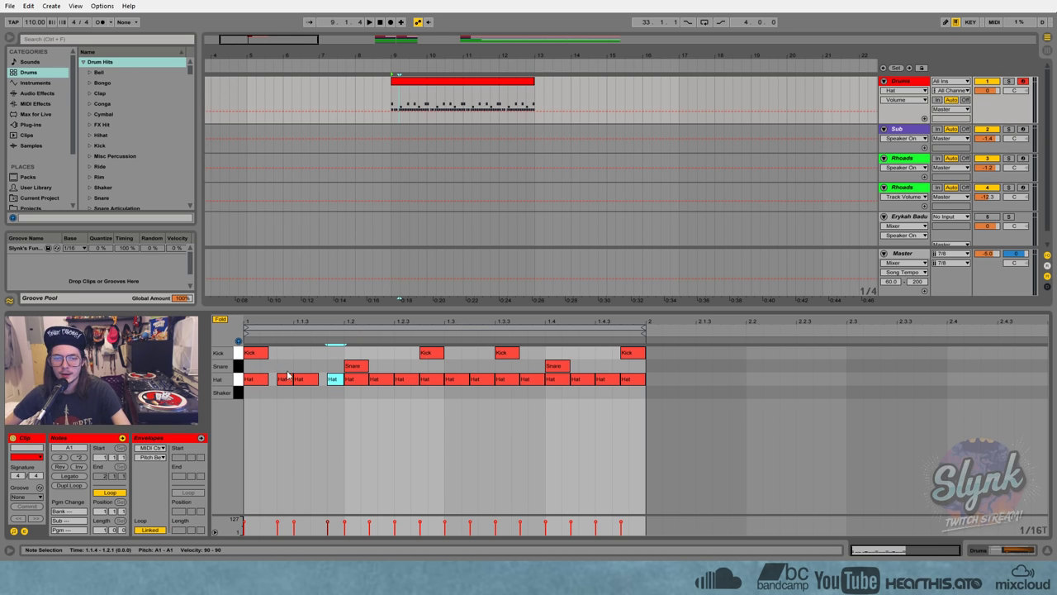
left_click(287, 378)
mouse_move(267, 378)
left_mouse_down()
mouse_move(272, 386)
mouse_move(253, 377)
left_mouse_up()
key("ctrl+d")
key("ctrl+d")
key("ctrl+d")
key("ctrl+d")
key("ctrl+d")
key("ctrl+d")
key("ctrl+d")
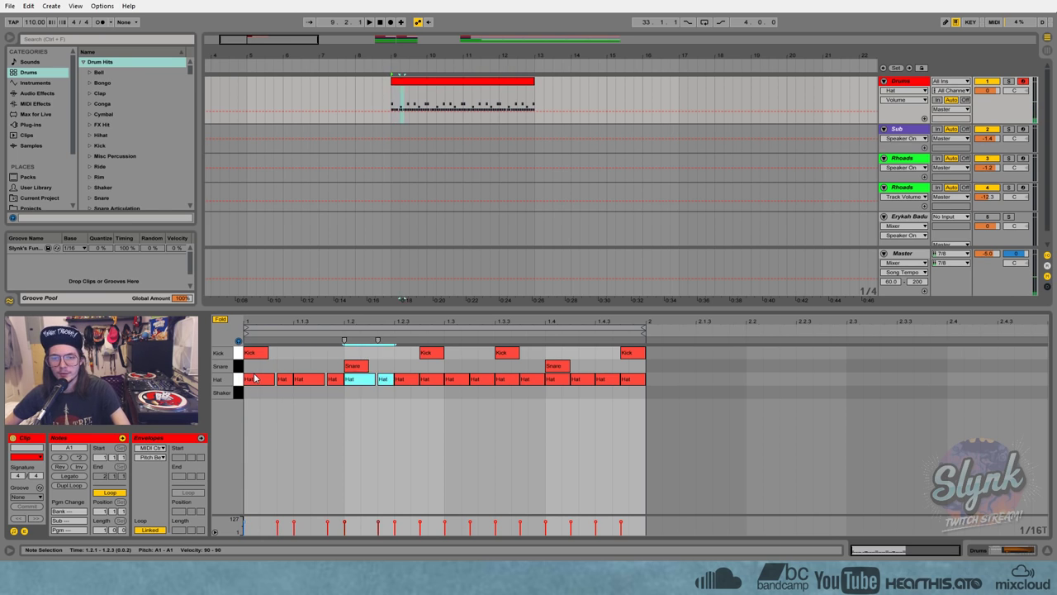
left_click(393, 400)
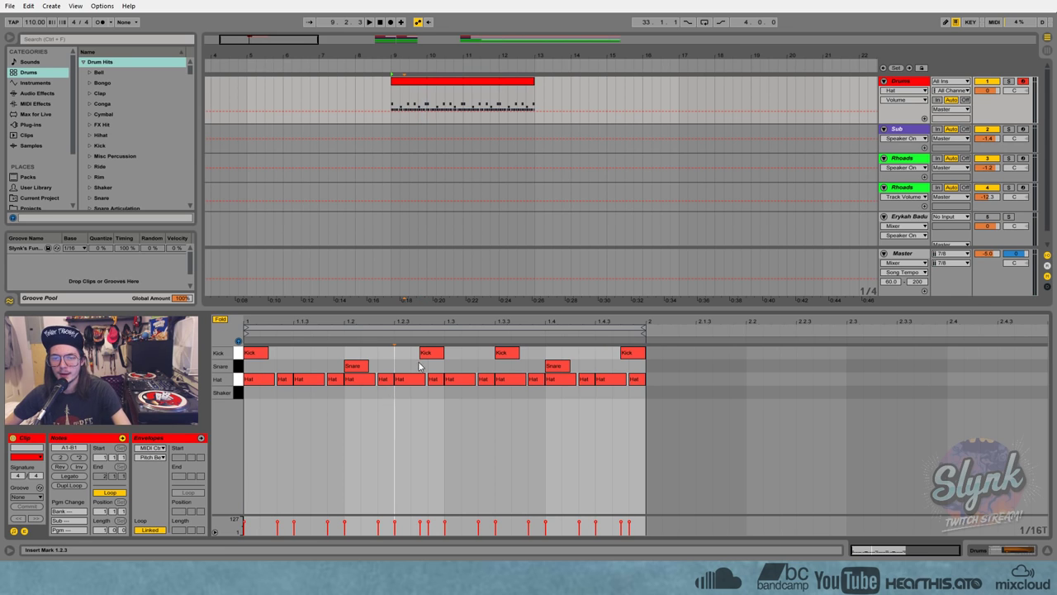
- Delay the offbeat kicks to 1.2.4 and 1.4.4 and play the swung beat
left_click_drag(420, 352, 428, 353)
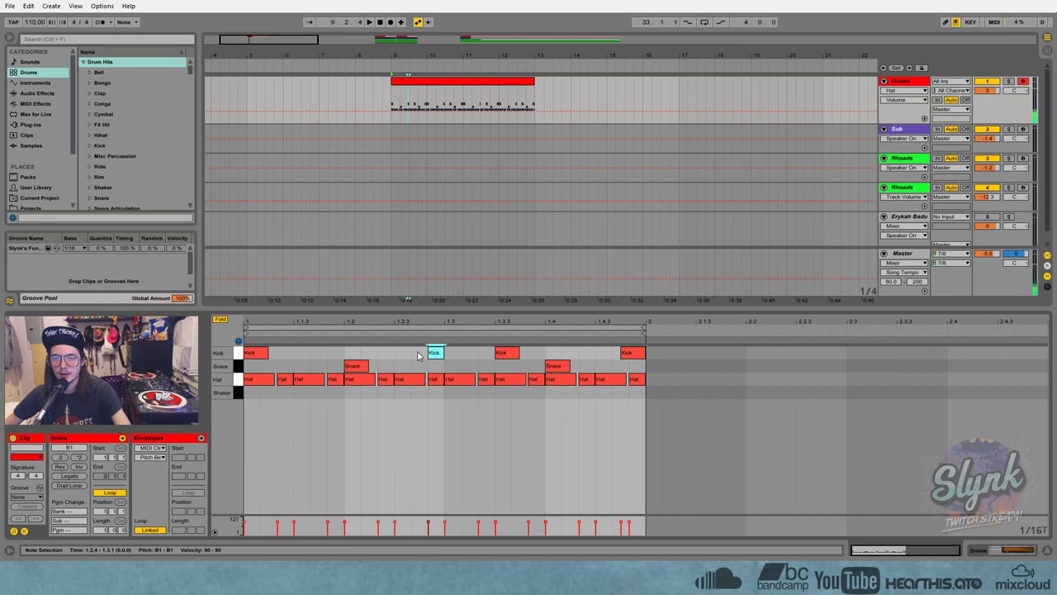
left_click_drag(625, 356, 633, 356)
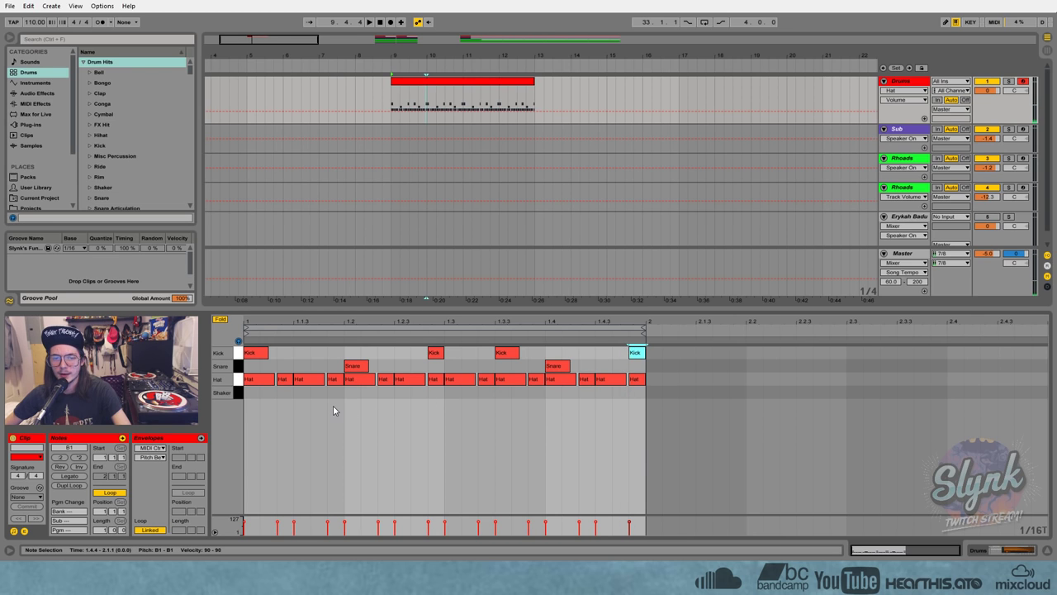
key("space")
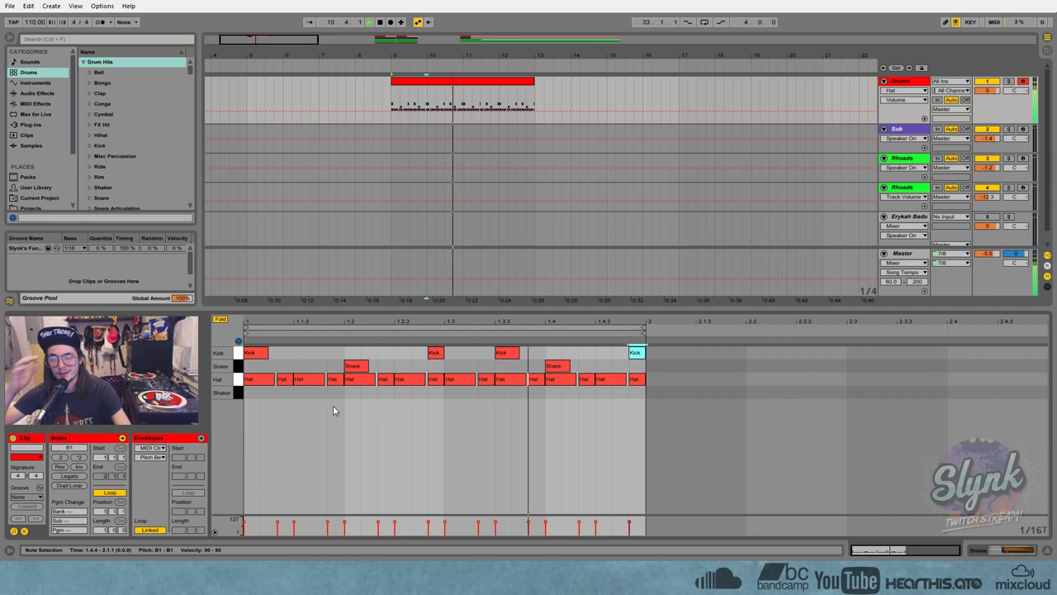
- Audition the beat at 130 BPM, return the tempo to 110, and select all drum notes
key("space")
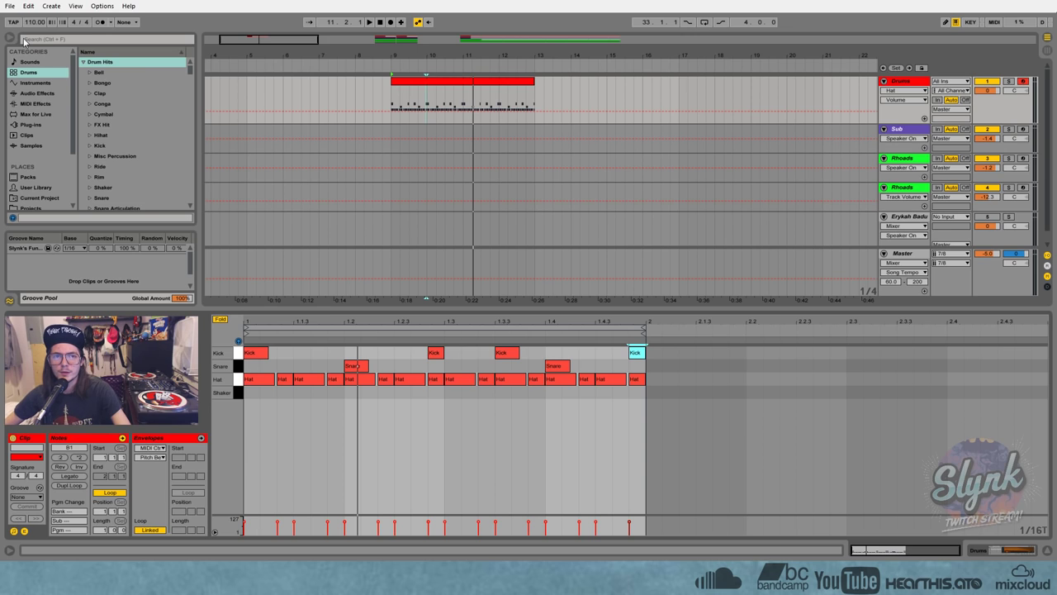
left_click(47, 38)
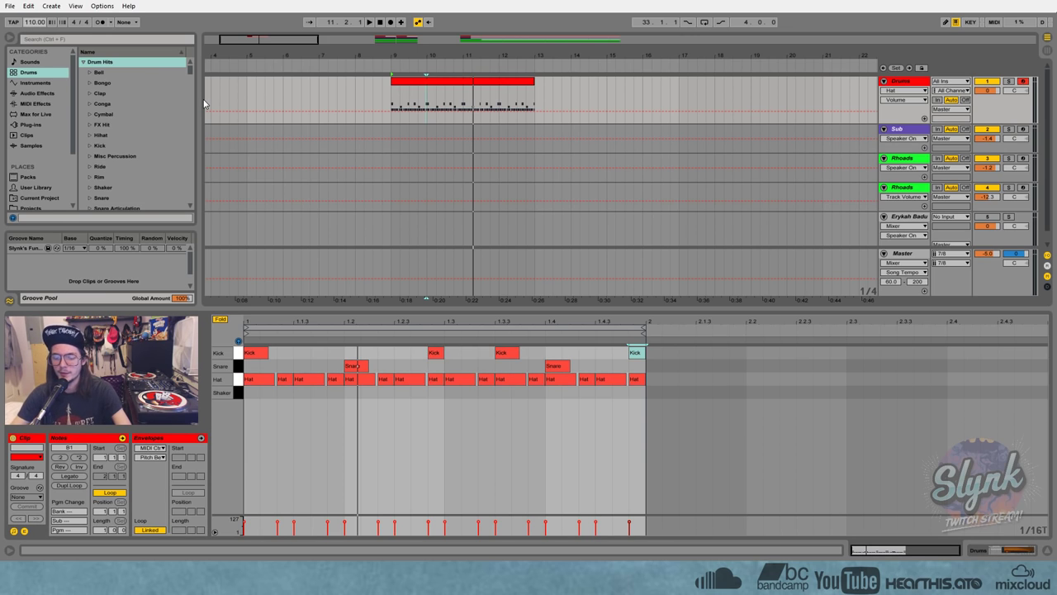
type("130")
key("Return")
key("space")
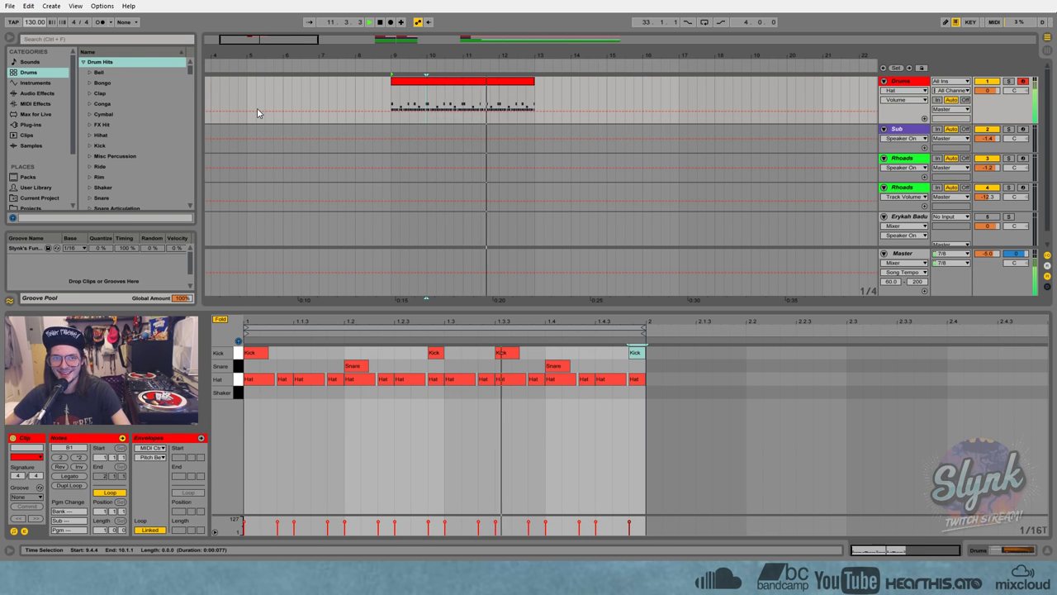
key("space")
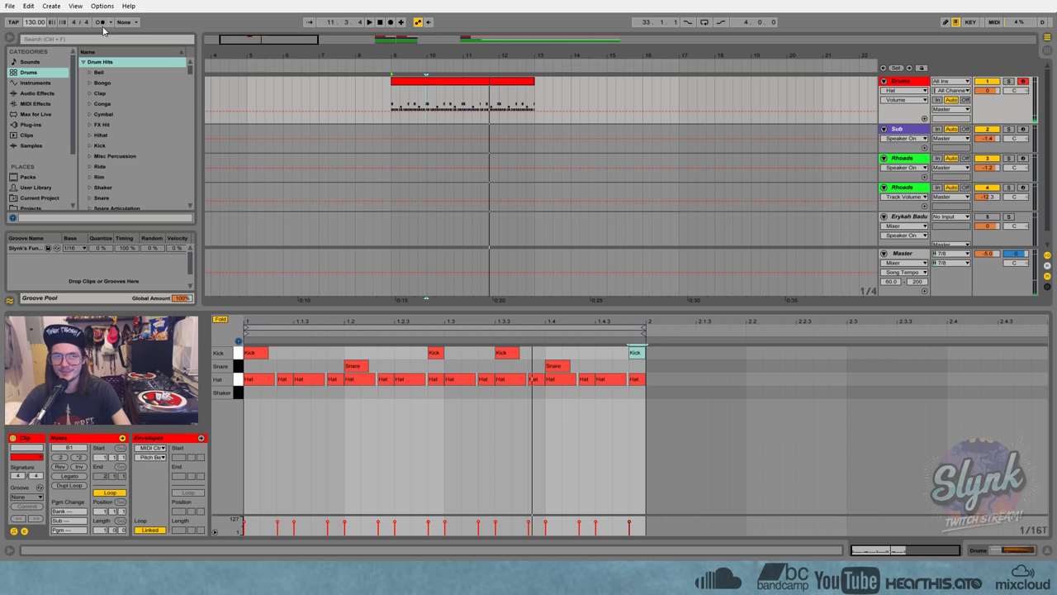
key("Return")
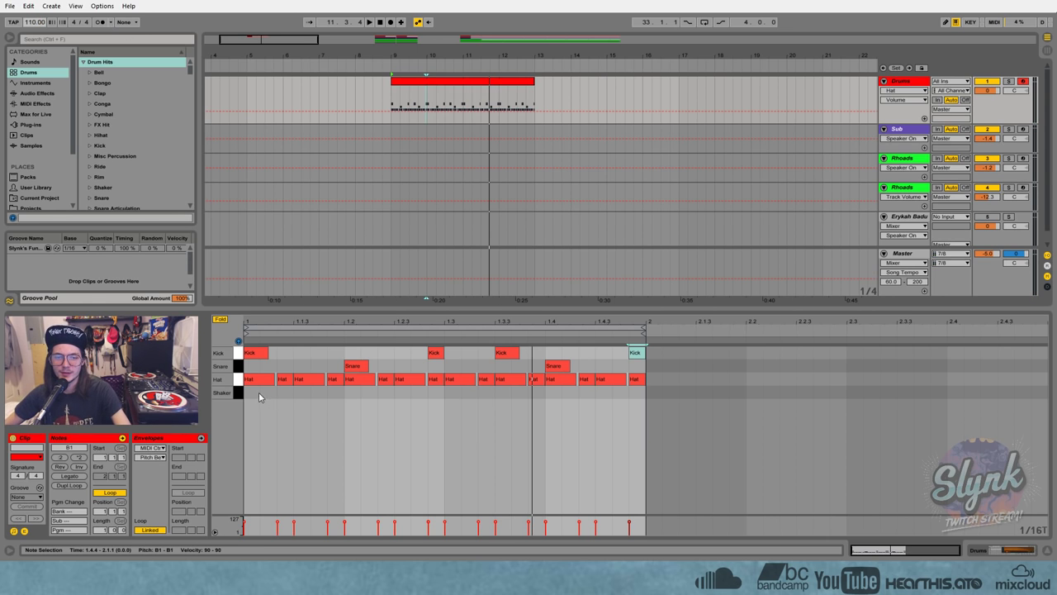
key("ctrl+a")
- Delete all the drum notes and turn the triplet grid off
key("Delete")
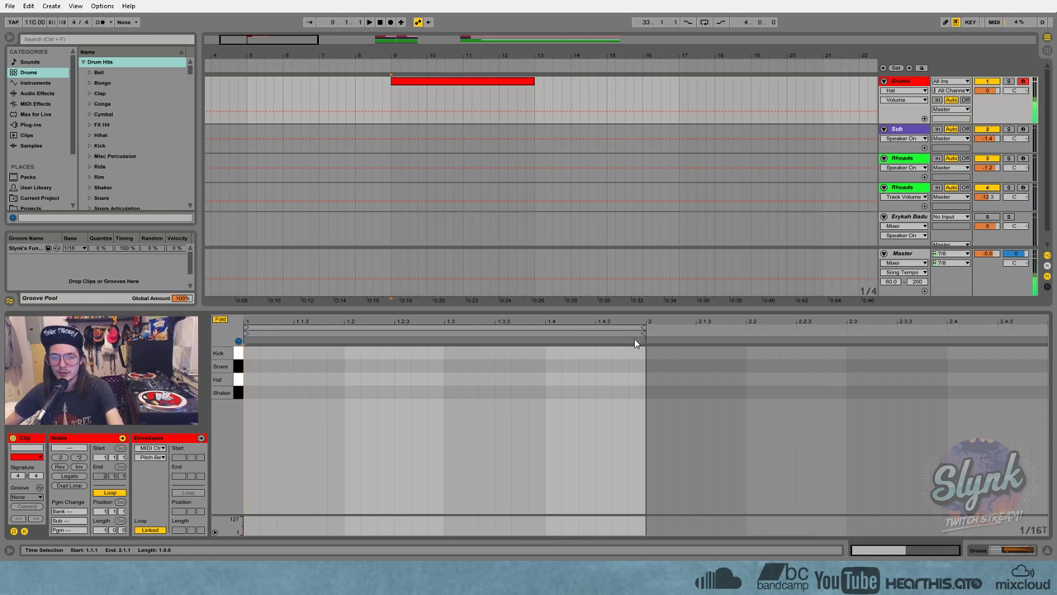
right_click(284, 386)
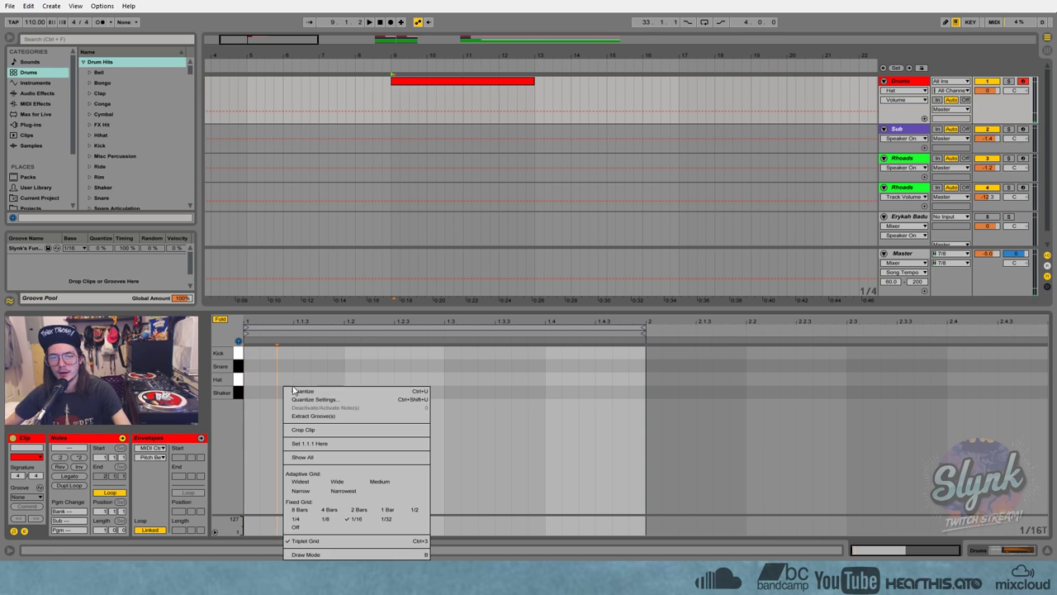
left_click(322, 541)
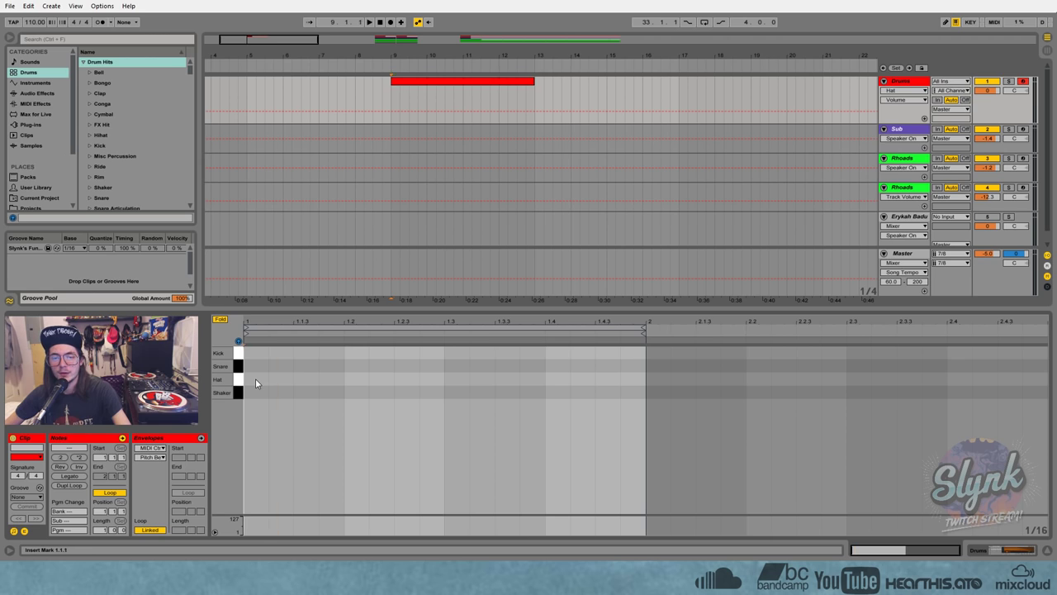
- Draw six sixteenth-note Hats and squeeze them into the first beat
double_click(256, 380)
double_click(281, 379)
double_click(306, 380)
double_click(330, 379)
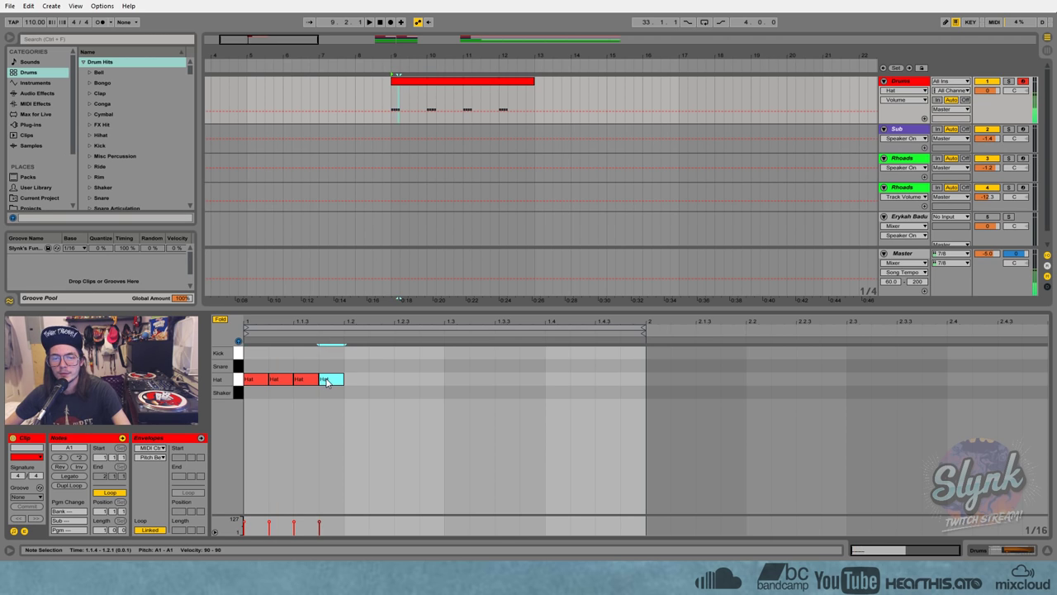
double_click(355, 380)
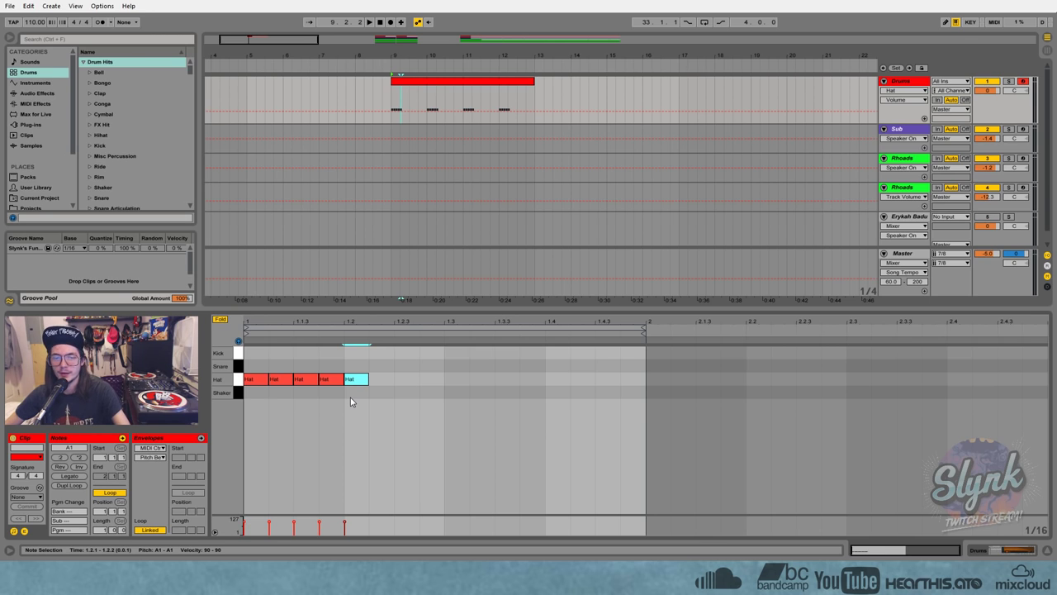
key("ctrl+d")
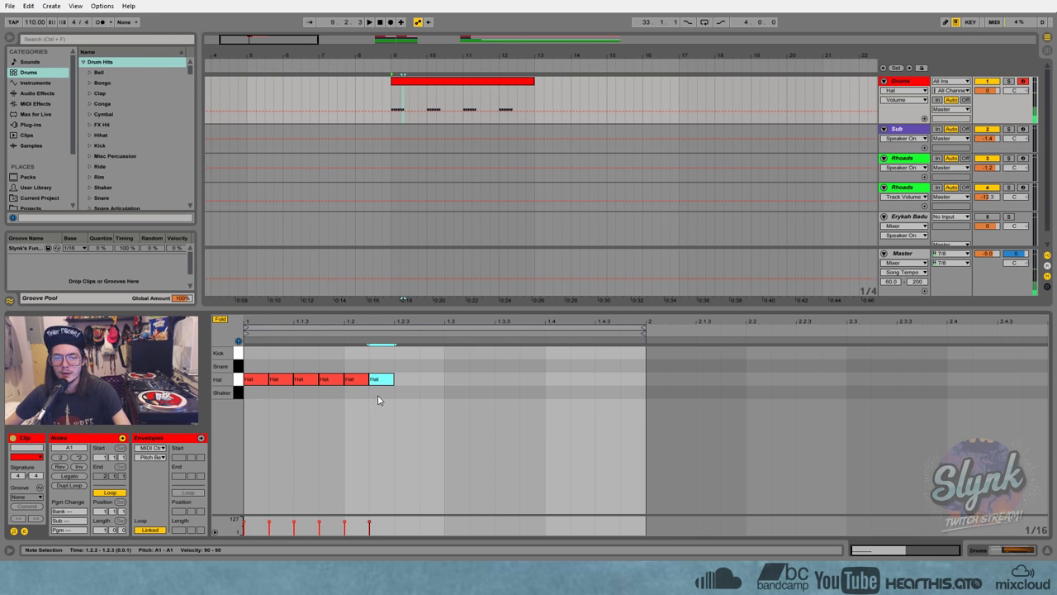
left_click_drag(377, 396, 238, 350)
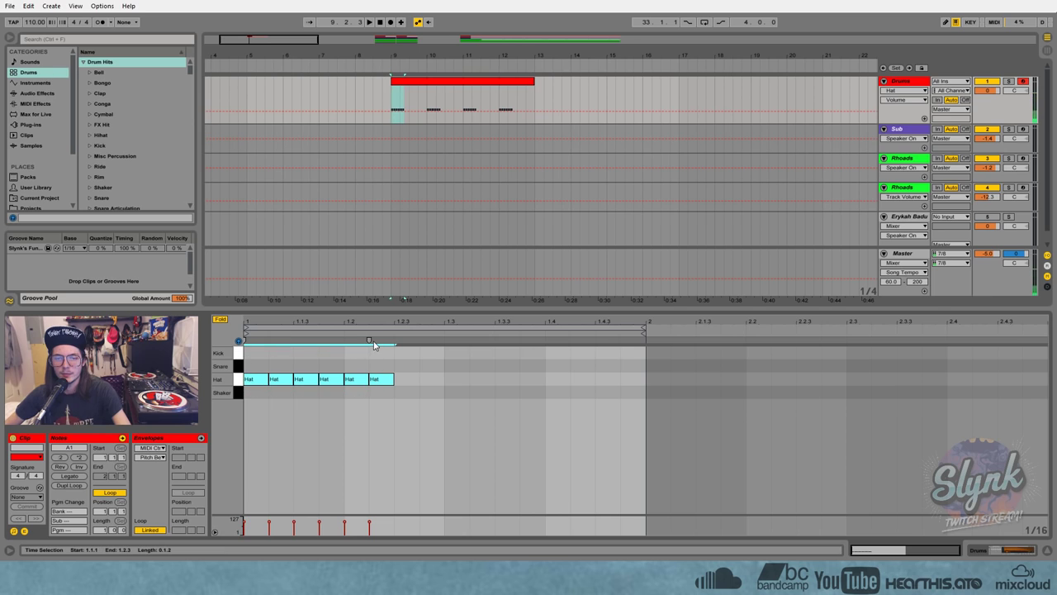
left_click_drag(373, 343, 344, 342)
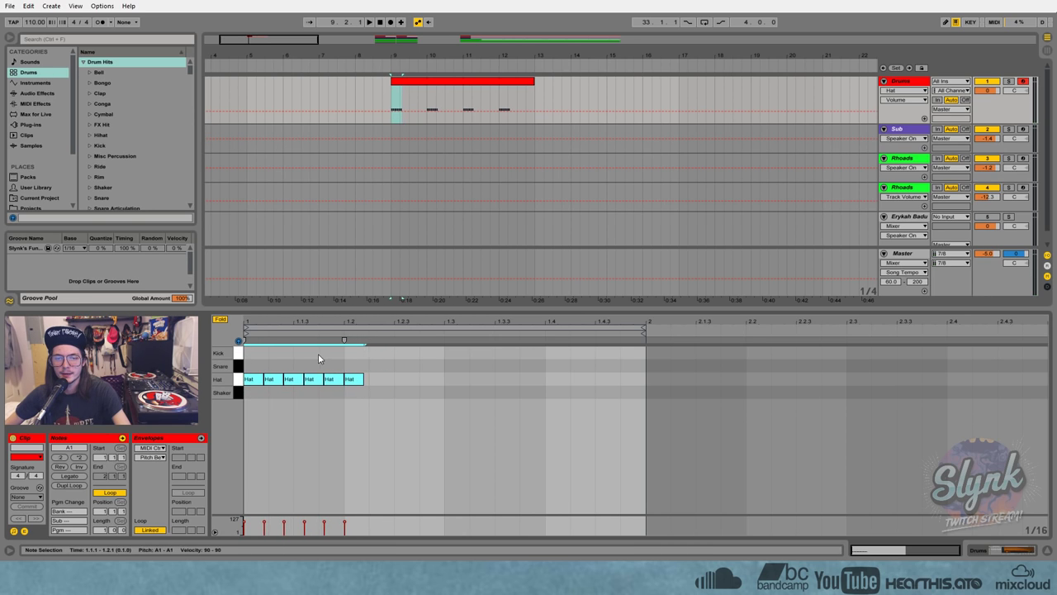
left_click(318, 358)
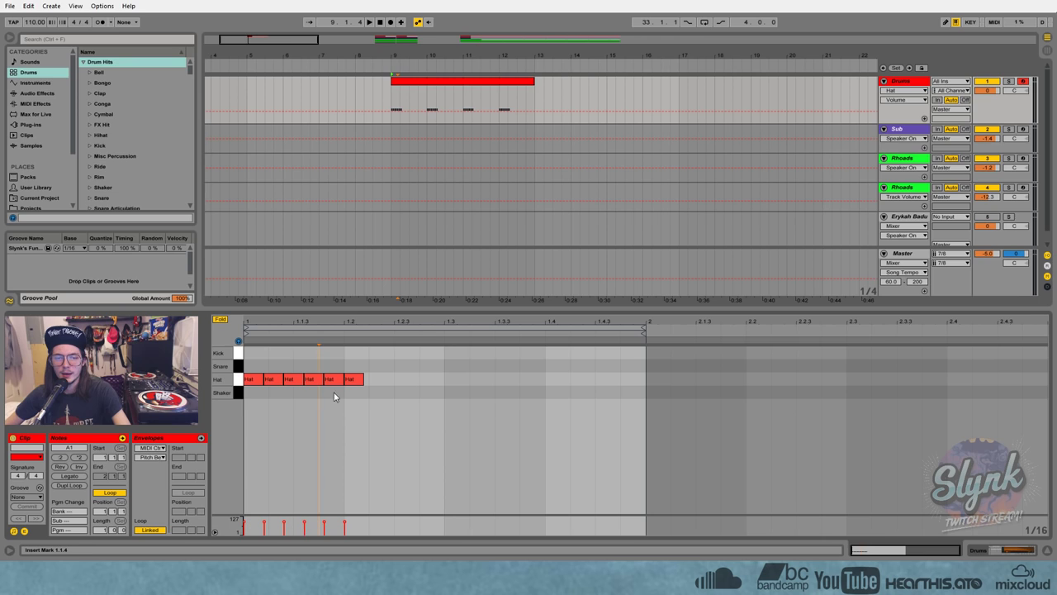
- Add kicks on beats 1 and 3 and snares on beats 2 and 4
double_click(256, 352)
double_click(355, 366)
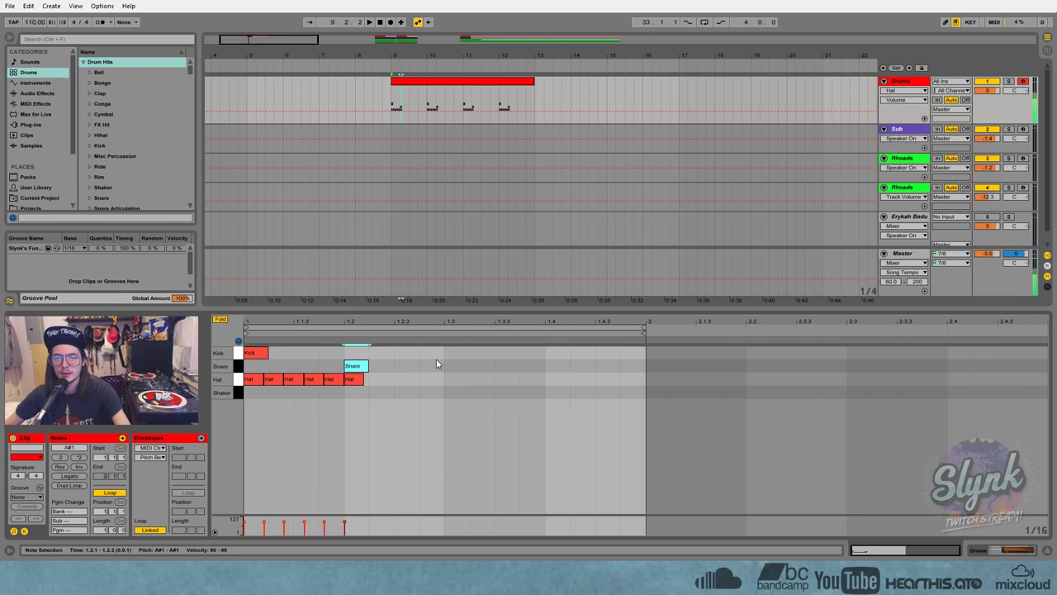
double_click(452, 354)
double_click(553, 366)
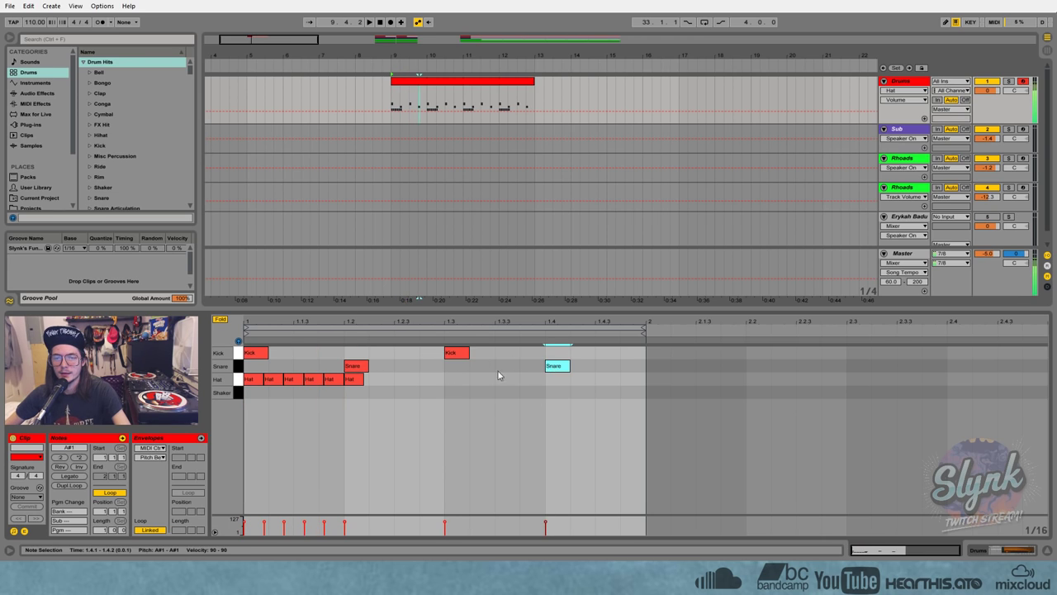
- Stretch the first Hat over the next two, duplicate the selected Hats, and play the beat
mouse_move(336, 390)
left_mouse_down()
mouse_move(283, 379)
mouse_move(274, 389)
left_mouse_up()
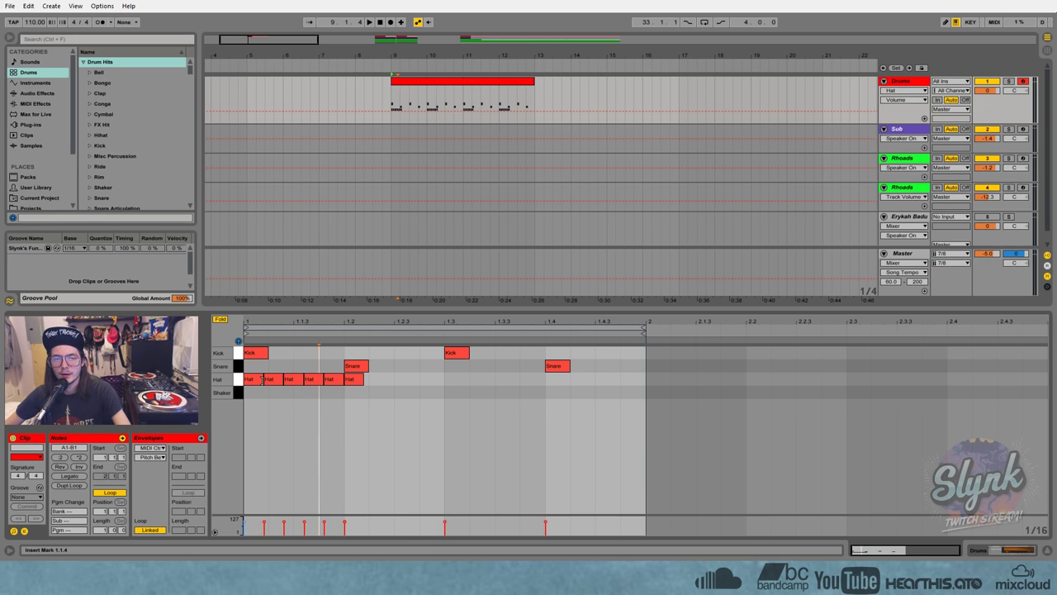
mouse_move(263, 380)
left_mouse_down()
mouse_move(342, 380)
mouse_move(342, 394)
mouse_move(246, 377)
left_mouse_up()
key("ctrl+d")
key("ctrl+d")
key("ctrl+d")
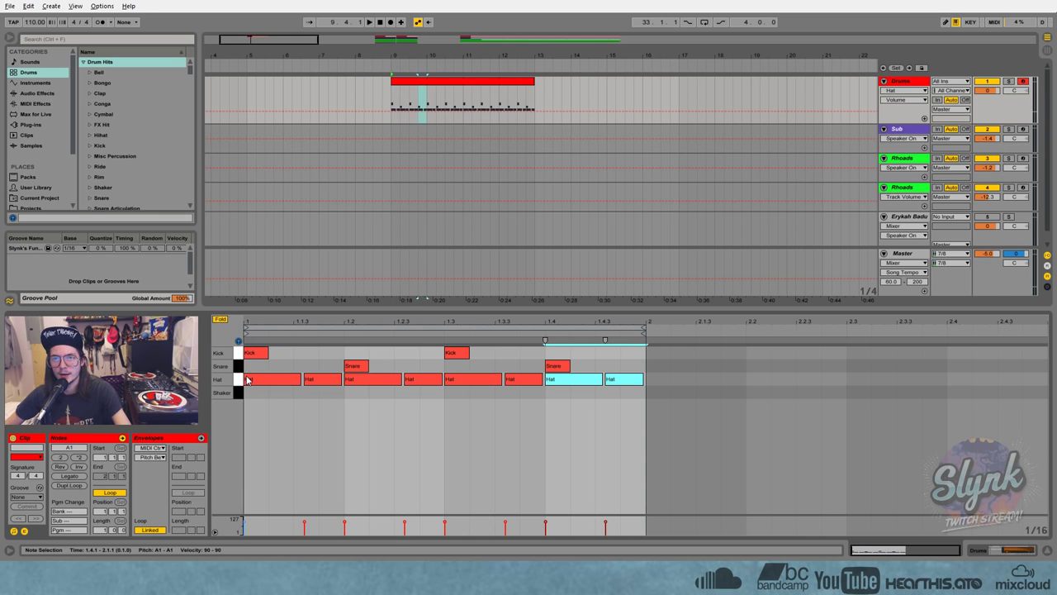
key("space")
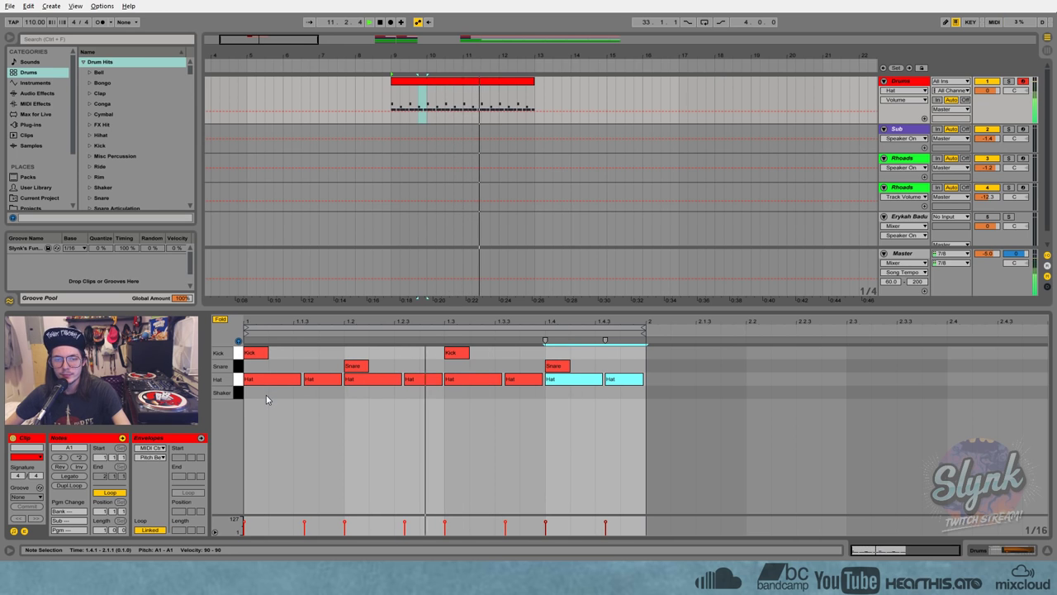
key("space")
- Delete all eight Hats and draw new Hat notes across the first beat
left_click_drag(253, 399, 611, 377)
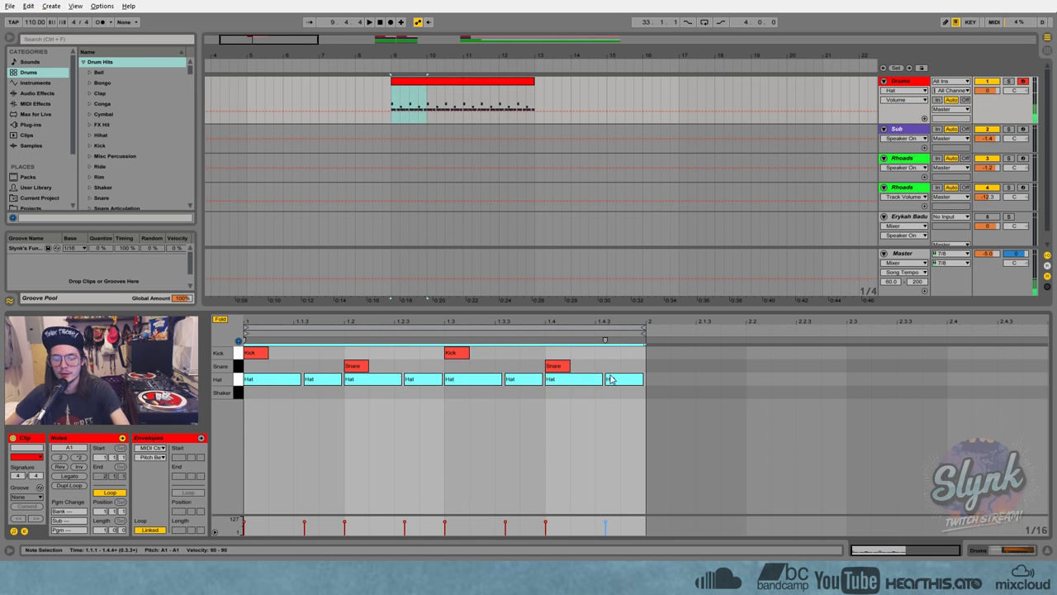
key("Delete")
mouse_move(251, 379)
left_mouse_down()
mouse_move(353, 380)
mouse_move(380, 385)
mouse_move(382, 396)
mouse_move(380, 388)
left_mouse_up()
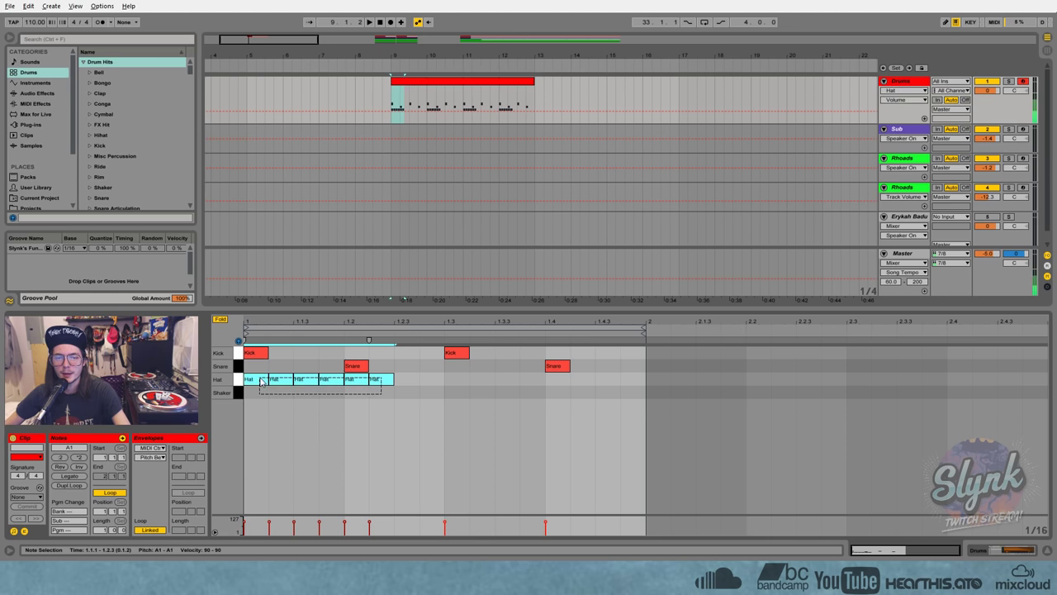
- Squeeze the six Hats toward the bar start and delete the extra ones
left_click_drag(369, 340, 293, 340)
left_click(288, 397)
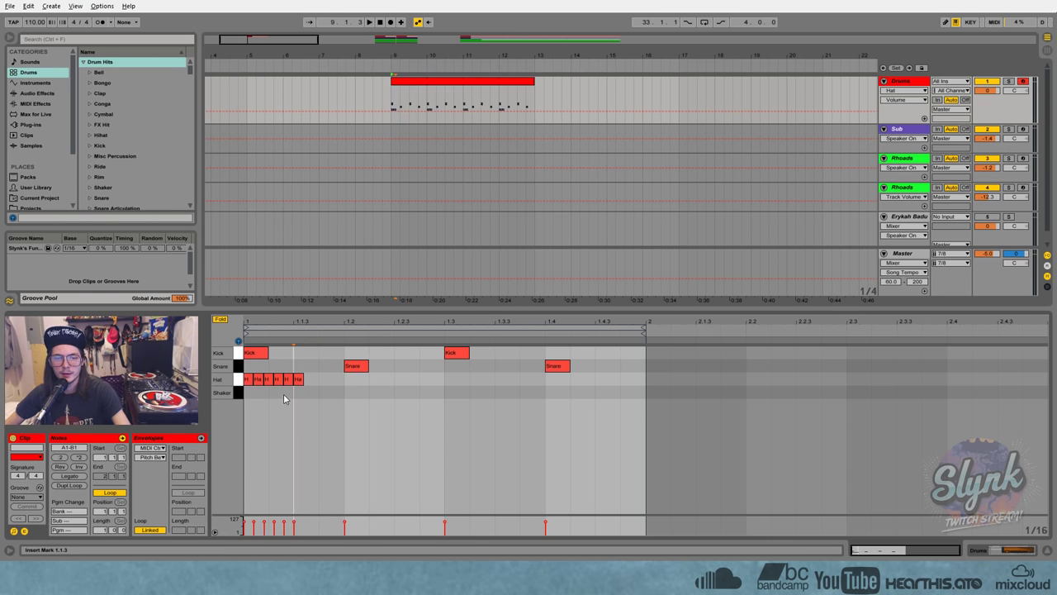
left_click(256, 379)
double_click(266, 379)
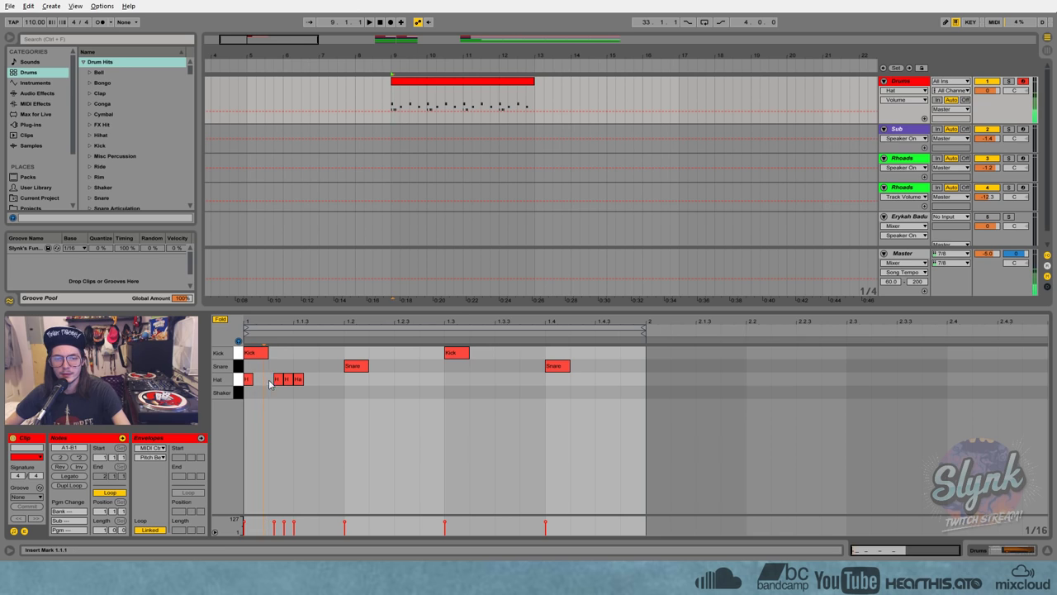
double_click(287, 379)
- Select the opening Hats and apply the groove-pool groove to the Drums clip
left_click_drag(292, 396, 237, 369)
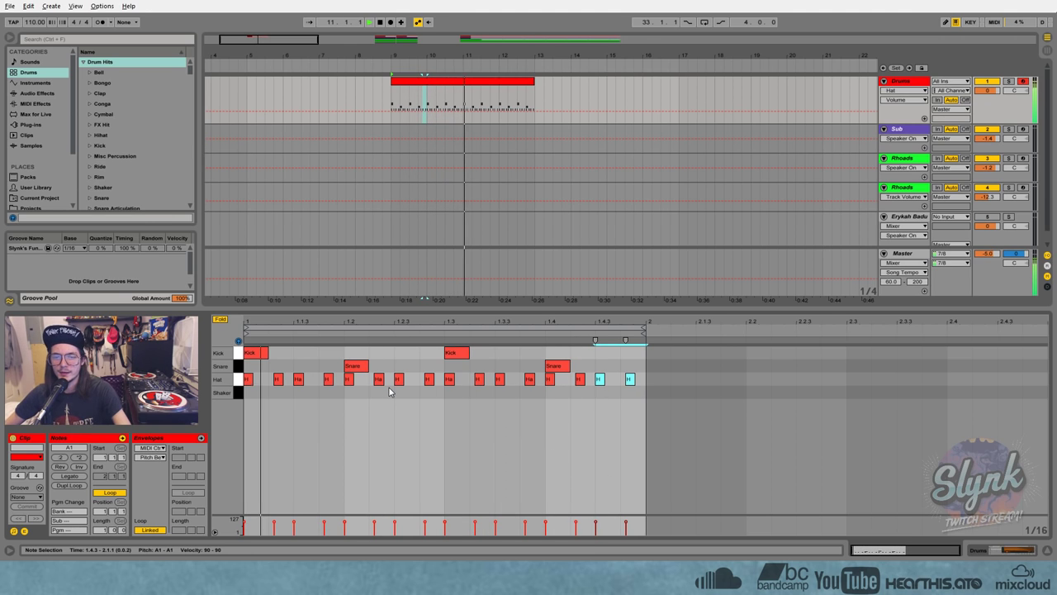
key("space")
left_click_drag(49, 248, 537, 101)
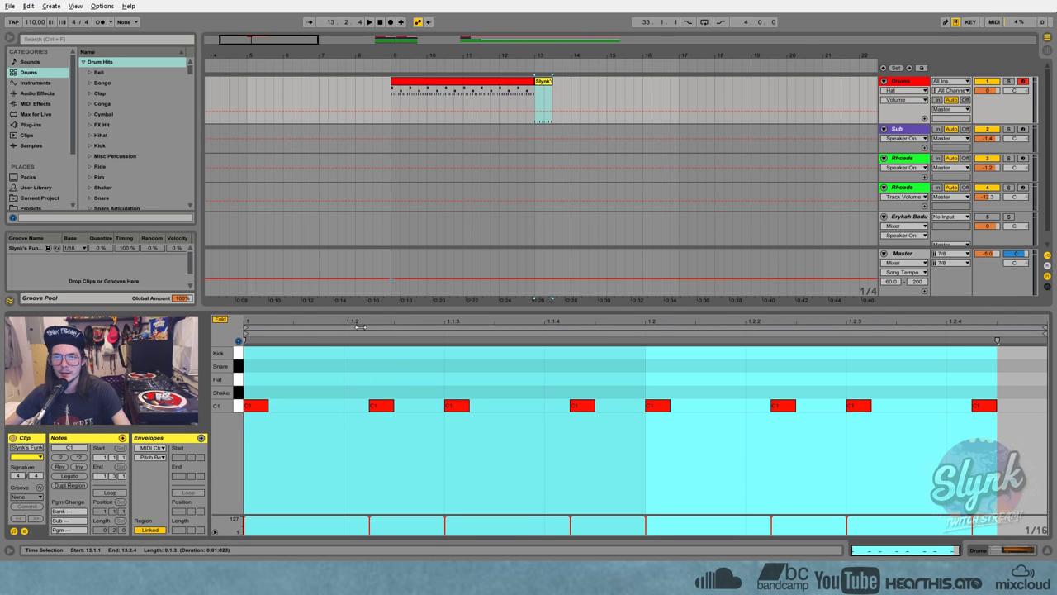
- Copy the first four Hat notes from the Drums clip to the start of the bar-13 clip
left_click(345, 380)
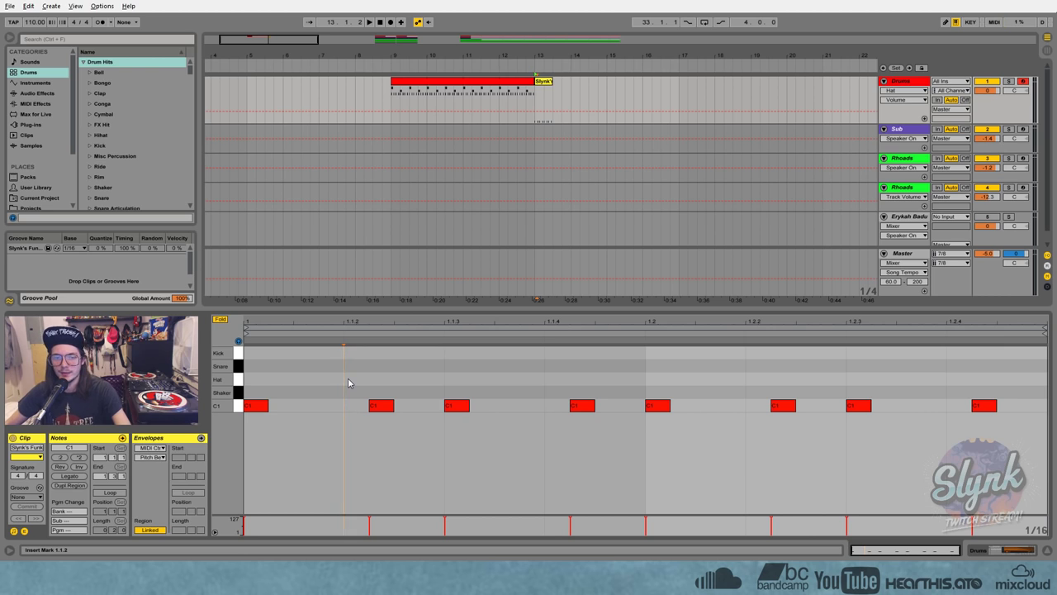
left_click(439, 98)
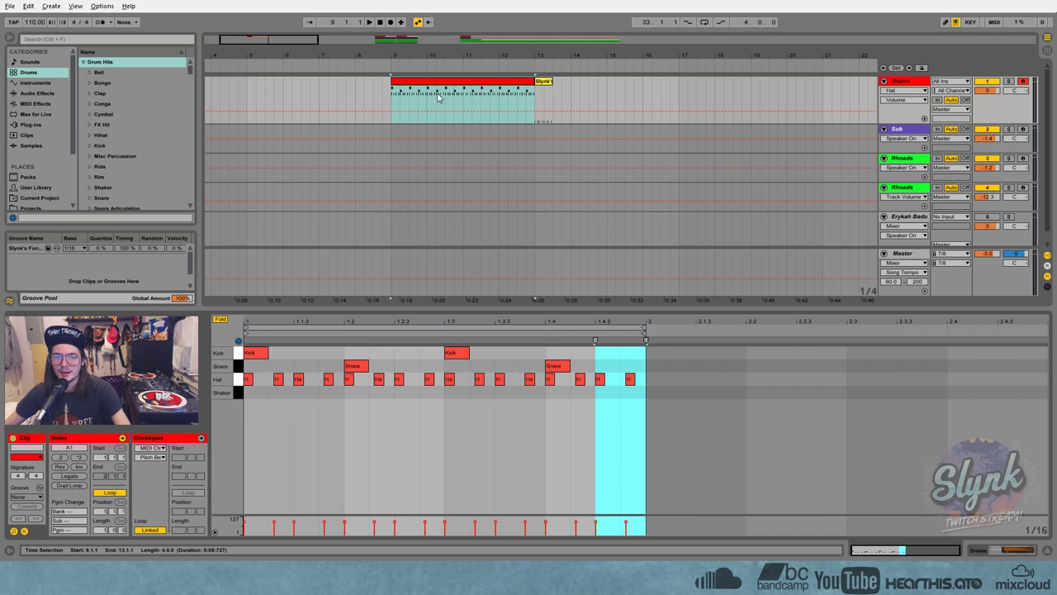
left_click_drag(246, 395, 342, 382)
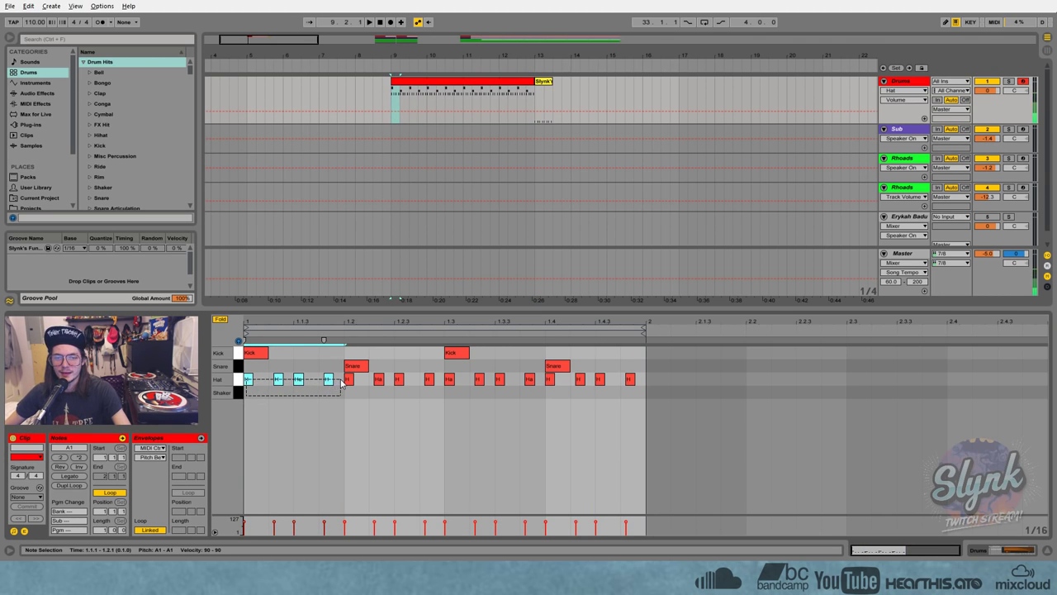
left_click(543, 101)
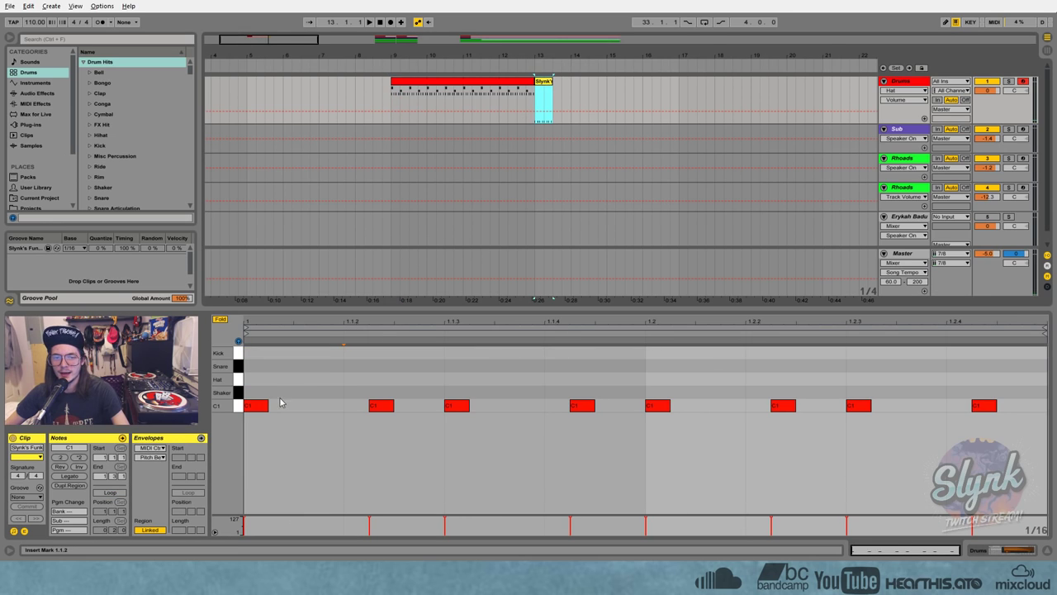
left_click(248, 386)
key("ctrl+v")
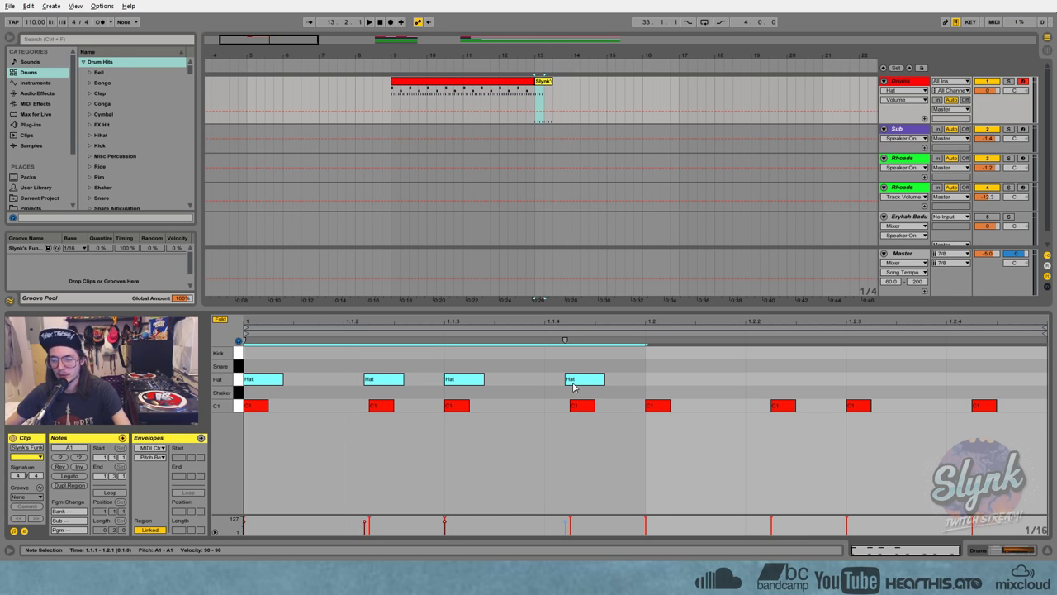
- Toggle the Triplet Grid on and back off, leaving a straight 1/16 grid
right_click(319, 390)
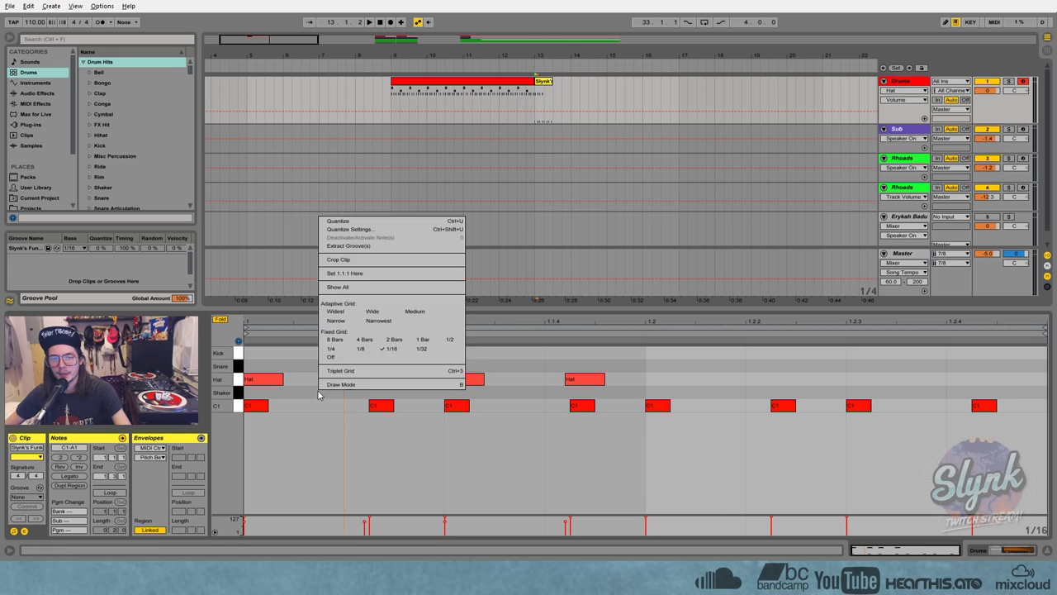
left_click(352, 373)
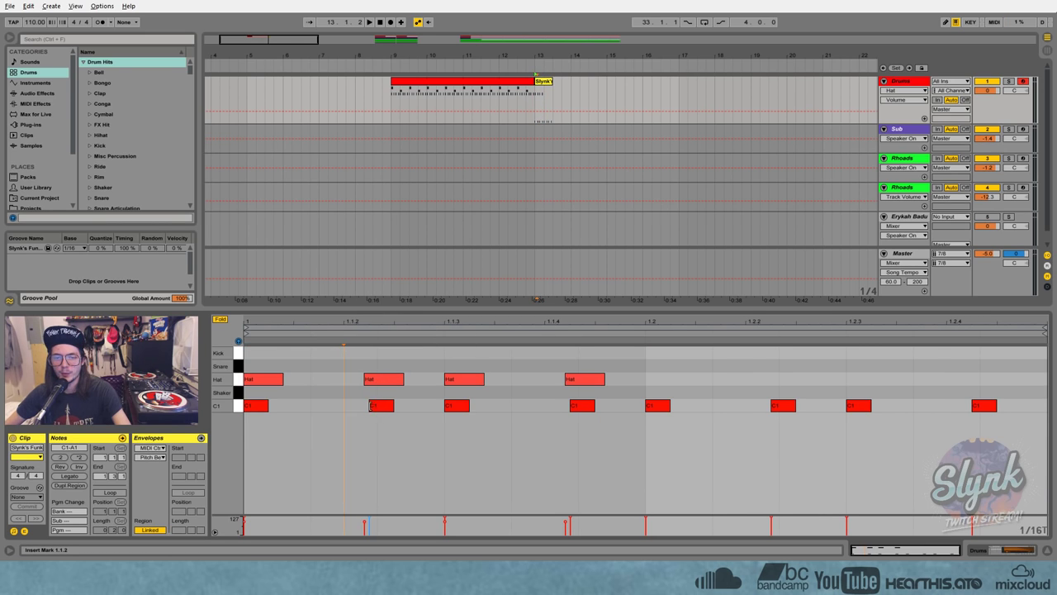
right_click(313, 384)
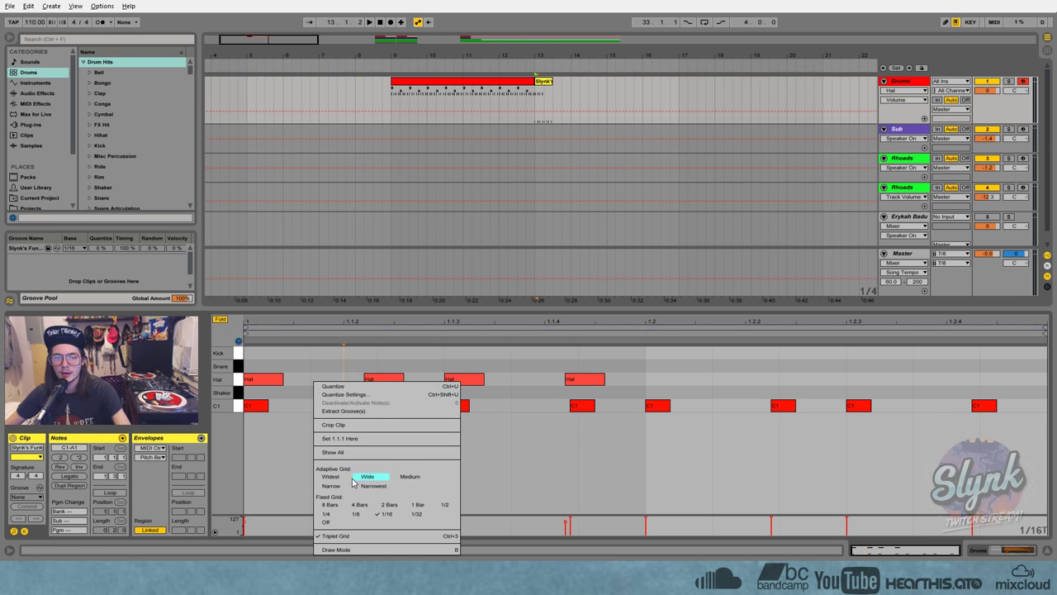
left_click(355, 542)
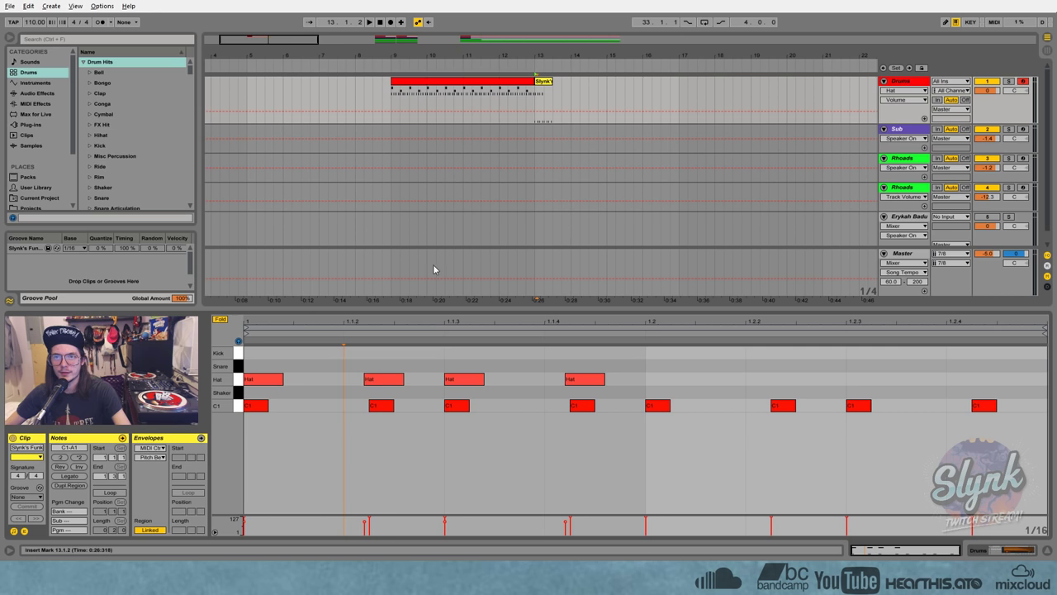
- Delete all existing Hat notes from the Drums clip
left_click(515, 116)
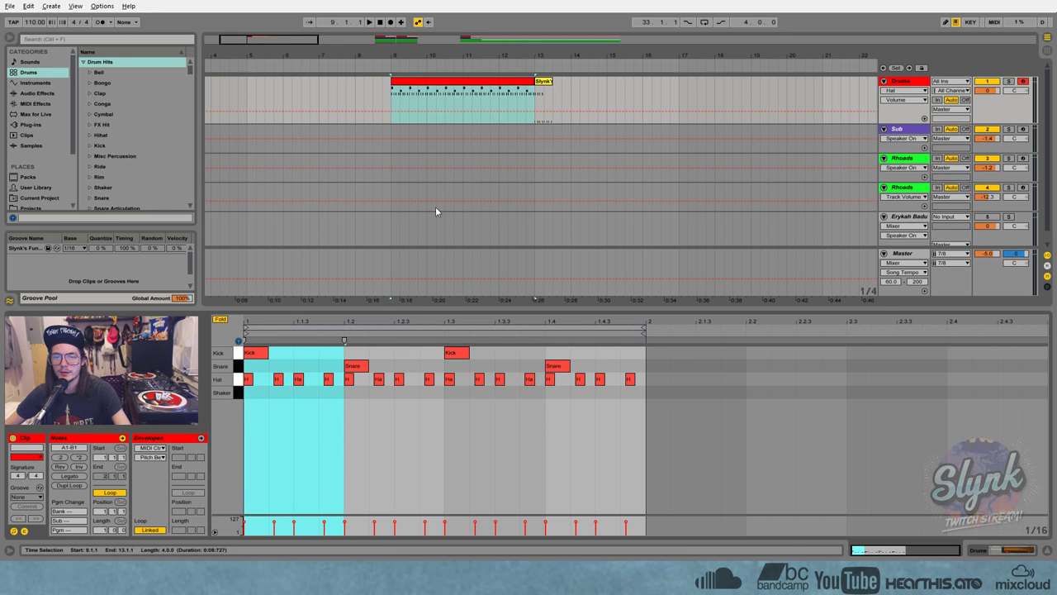
left_click(349, 389)
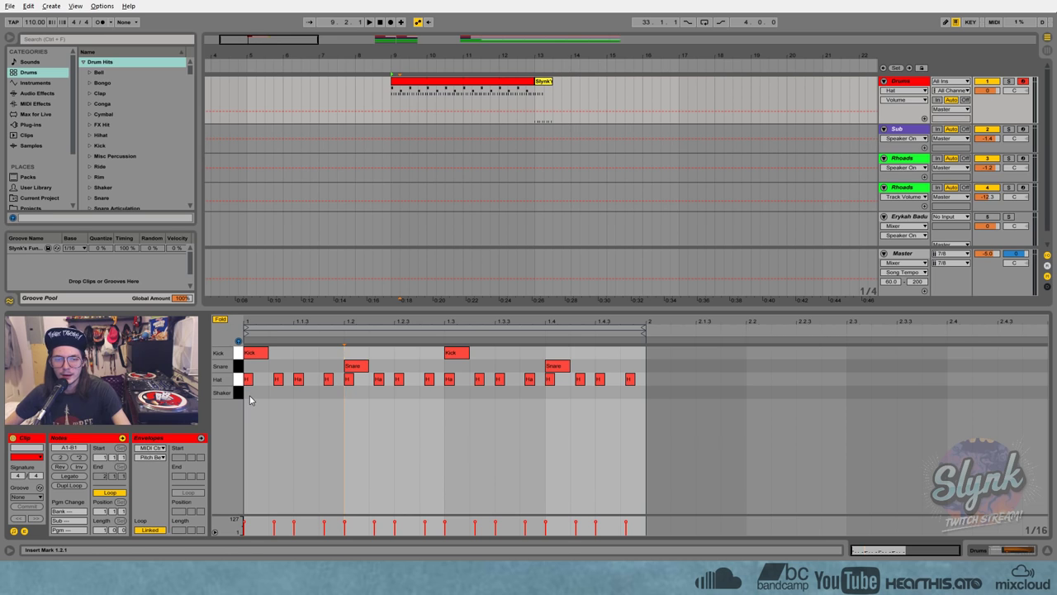
left_click_drag(247, 395, 636, 380)
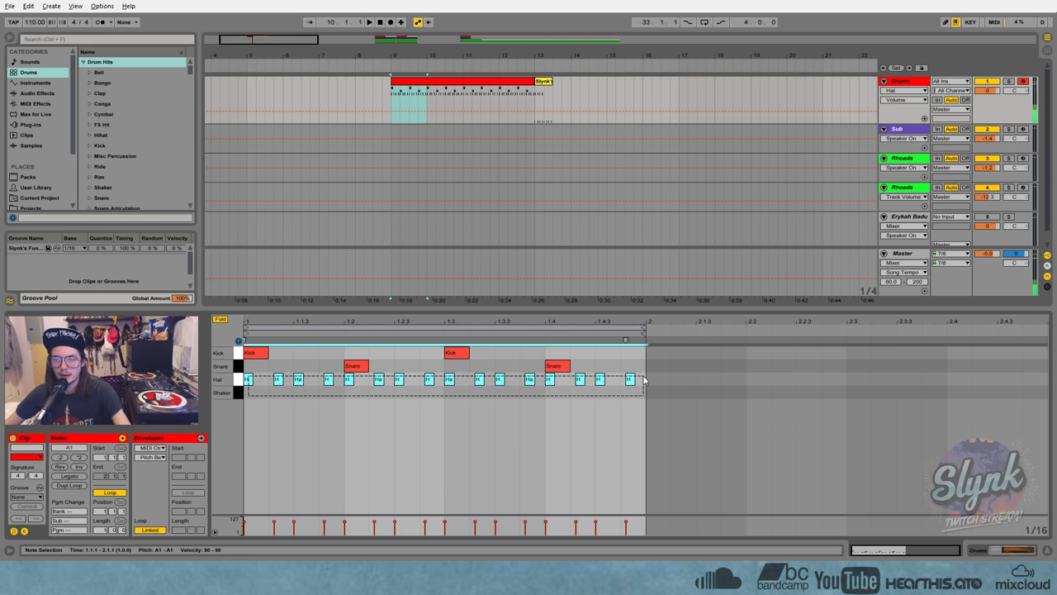
key("Delete")
- Draw six new 1/16 Hat notes and squeeze them into the first beat
double_click(256, 378)
double_click(281, 378)
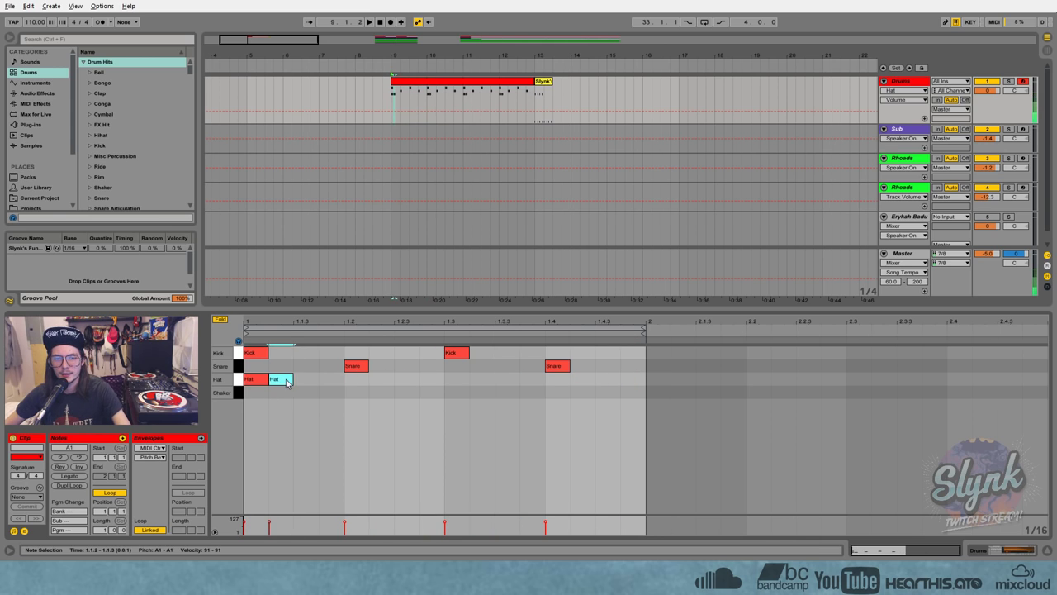
double_click(304, 379)
double_click(330, 379)
double_click(355, 380)
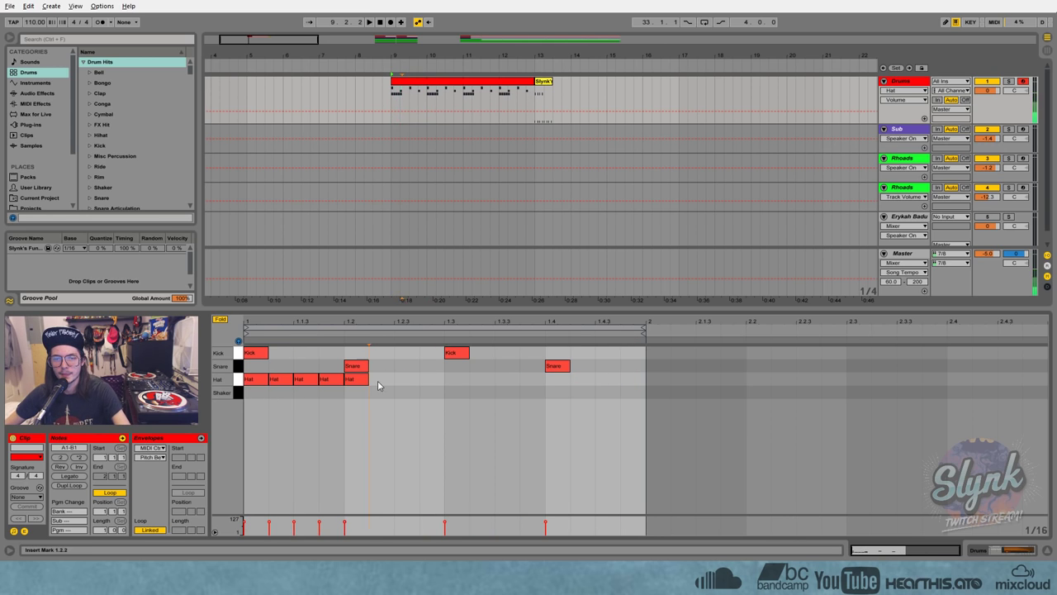
double_click(380, 381)
left_click_drag(380, 401, 246, 376)
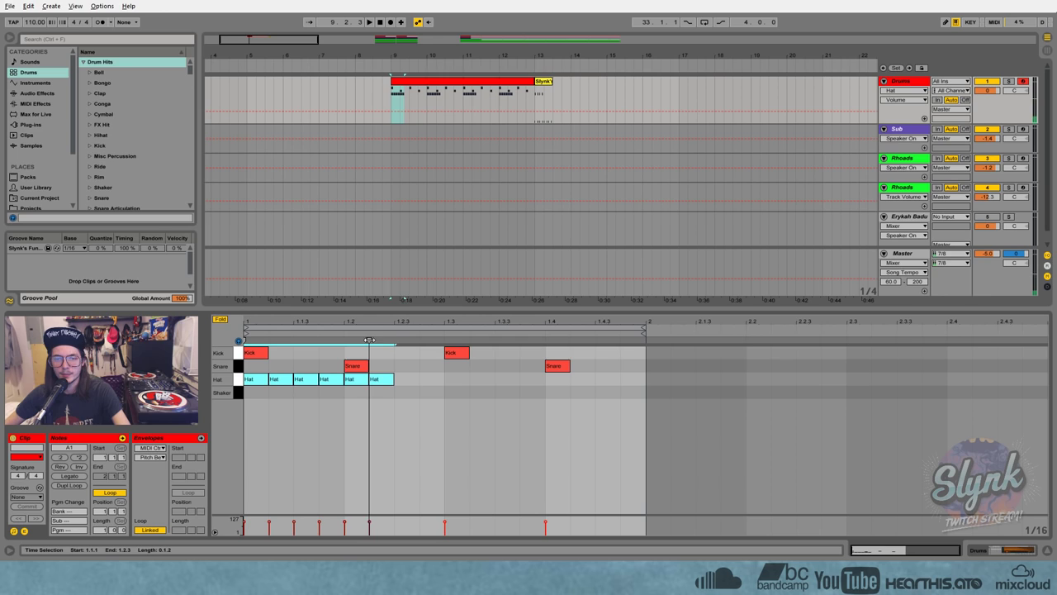
left_click_drag(369, 339, 344, 339)
left_click(321, 396)
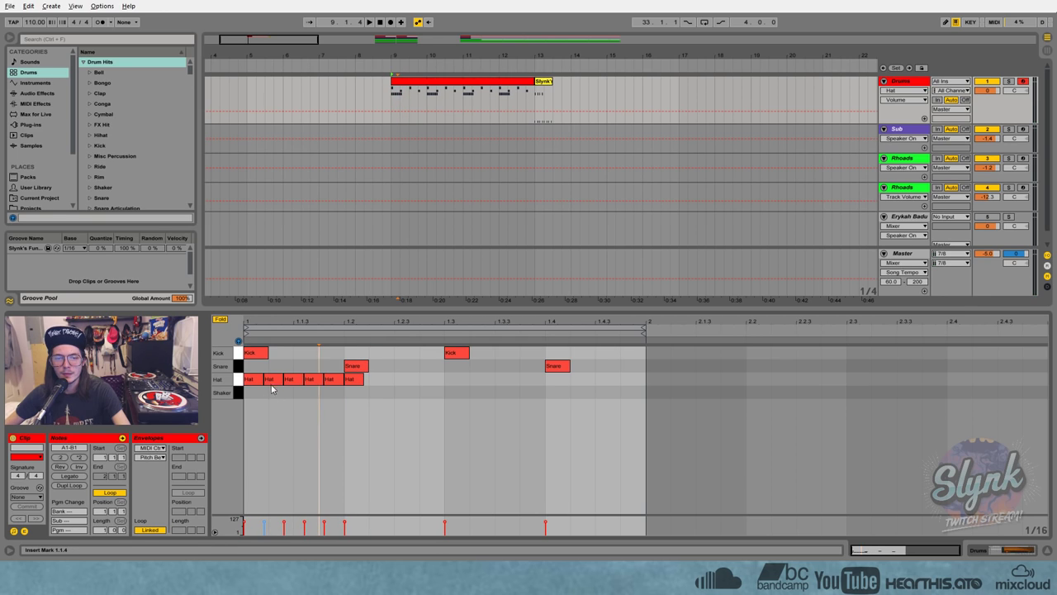
- Deactivate the second and third Hat notes
left_click(273, 381)
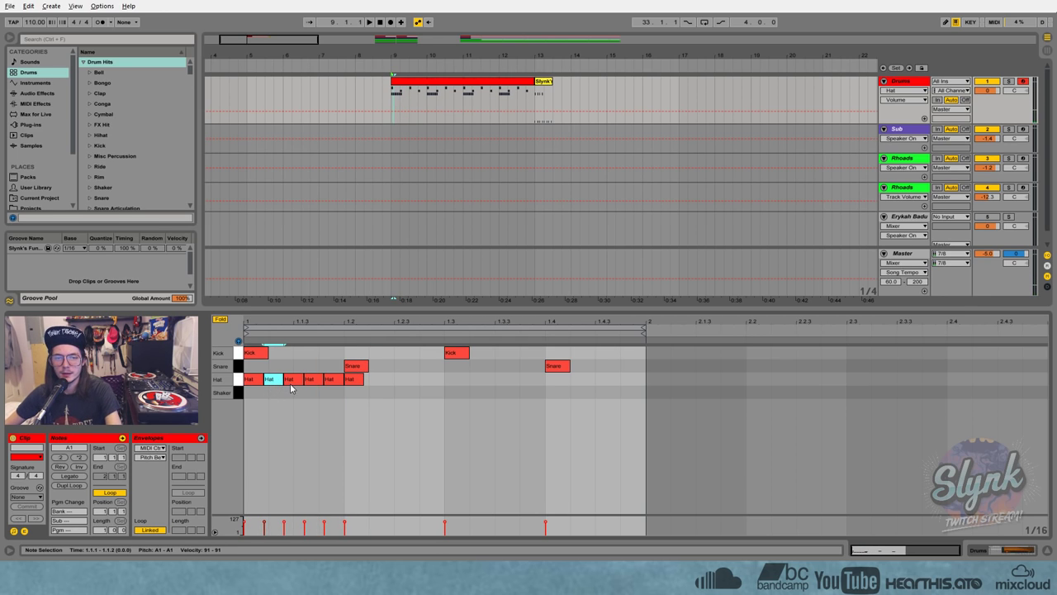
left_click(301, 381, "shift")
key("0")
left_click(333, 381)
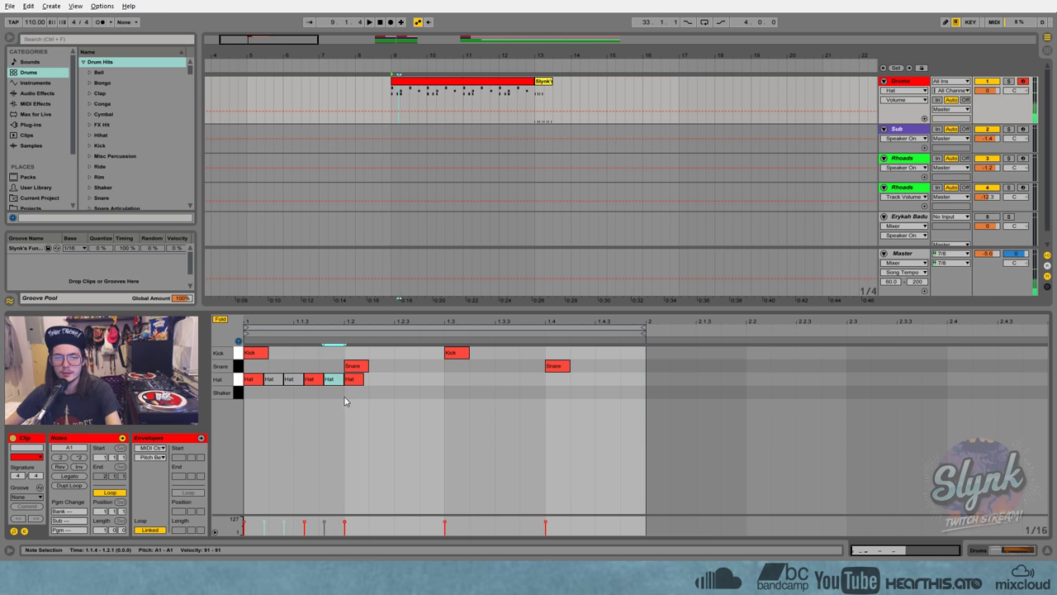
- Copy the Hat notes into the Shake row and duplicate the first beat across the bar
left_click_drag(342, 394, 259, 394)
left_click(382, 400)
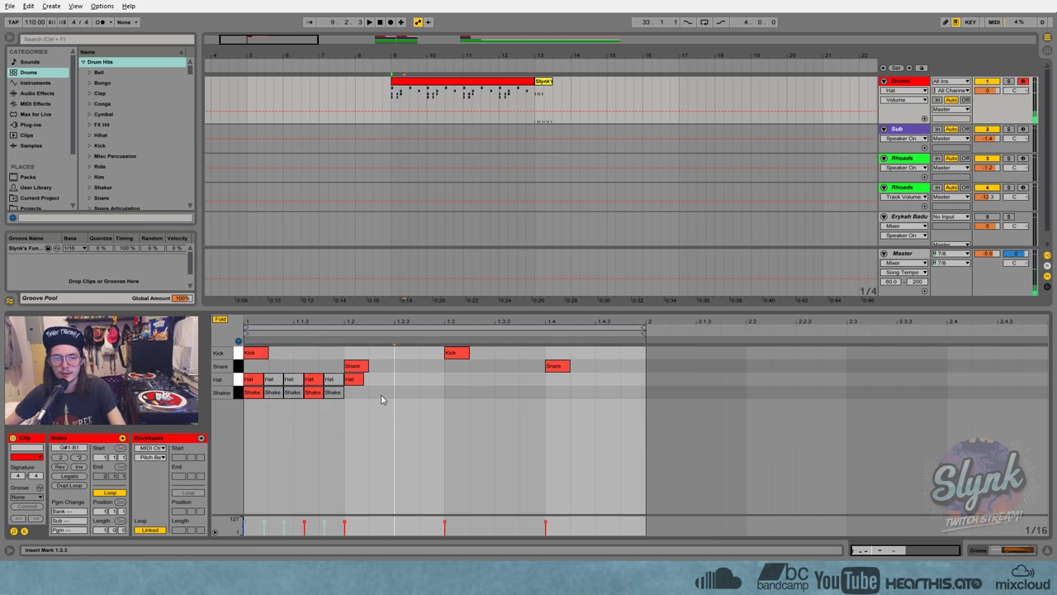
left_click(312, 395)
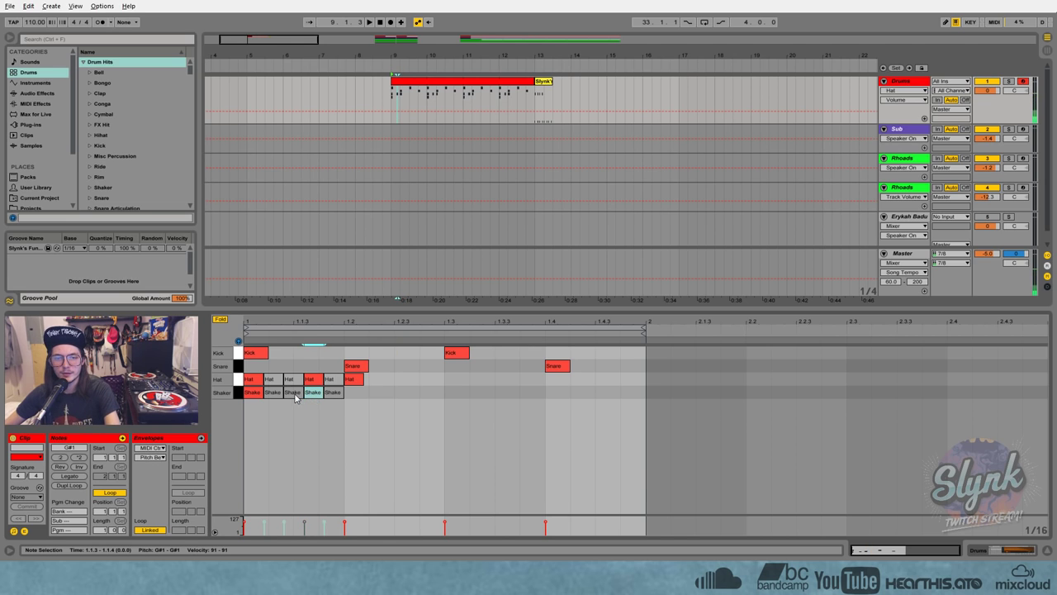
left_click(295, 395)
left_click_drag(340, 417, 243, 375)
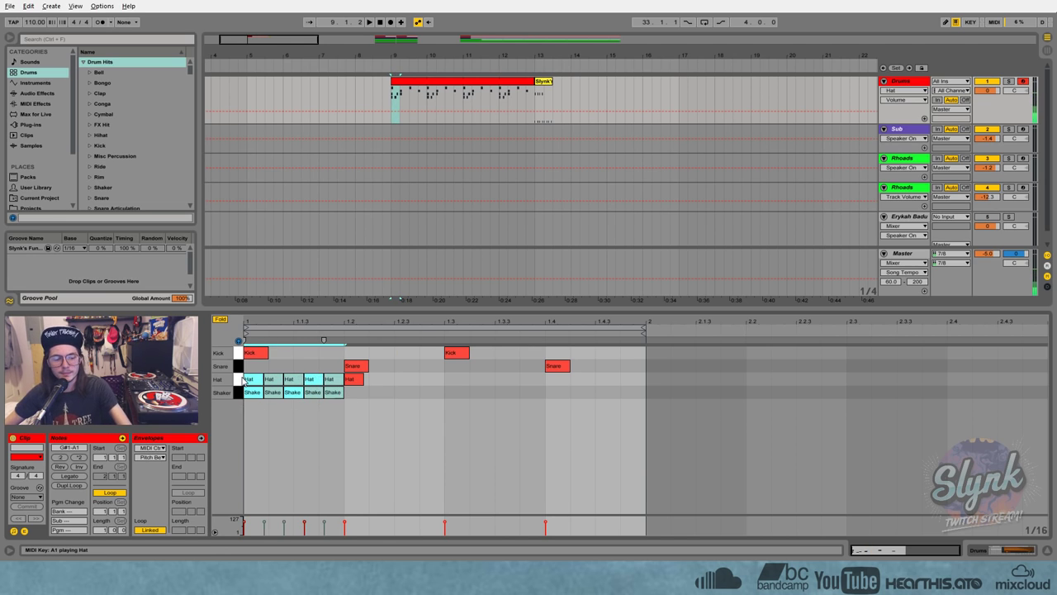
key("ctrl+d")
key("ctrl+d")
key("ctrl+d")
key("space")
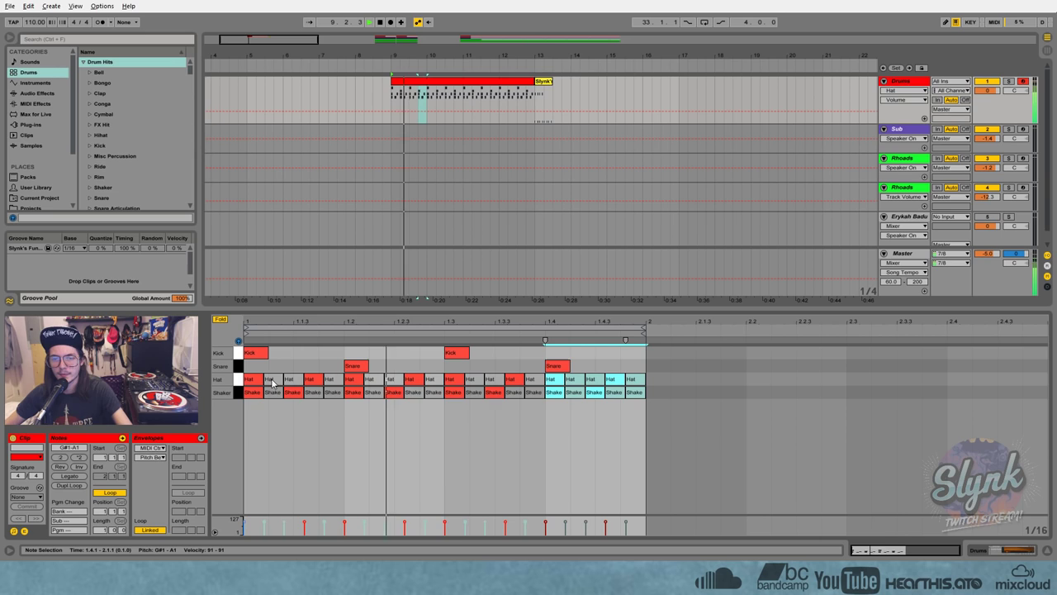
- Set the song tempo to 92 BPM
left_click(32, 23)
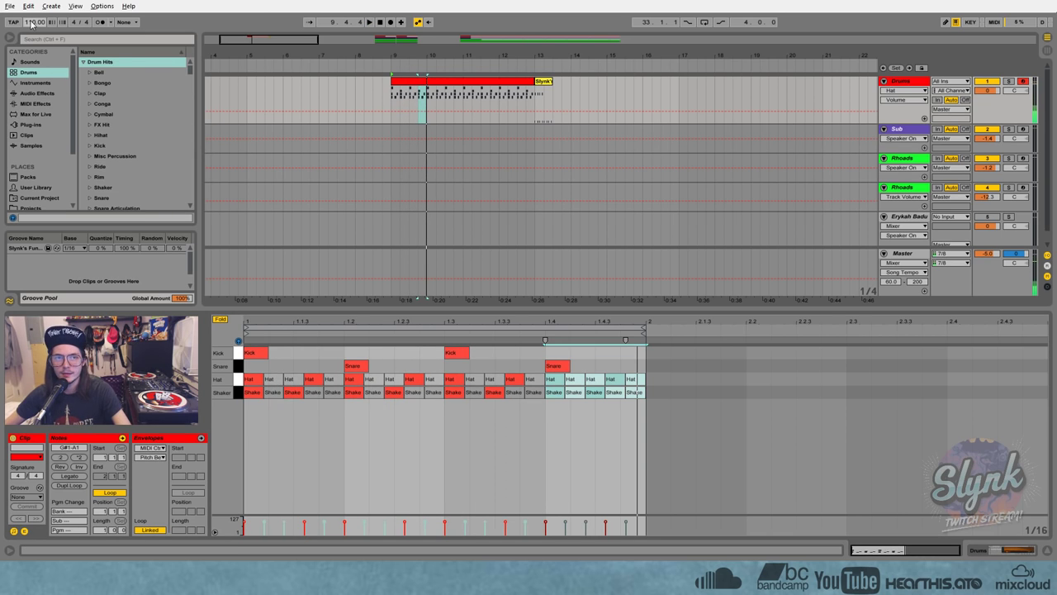
key("Return")
key("space")
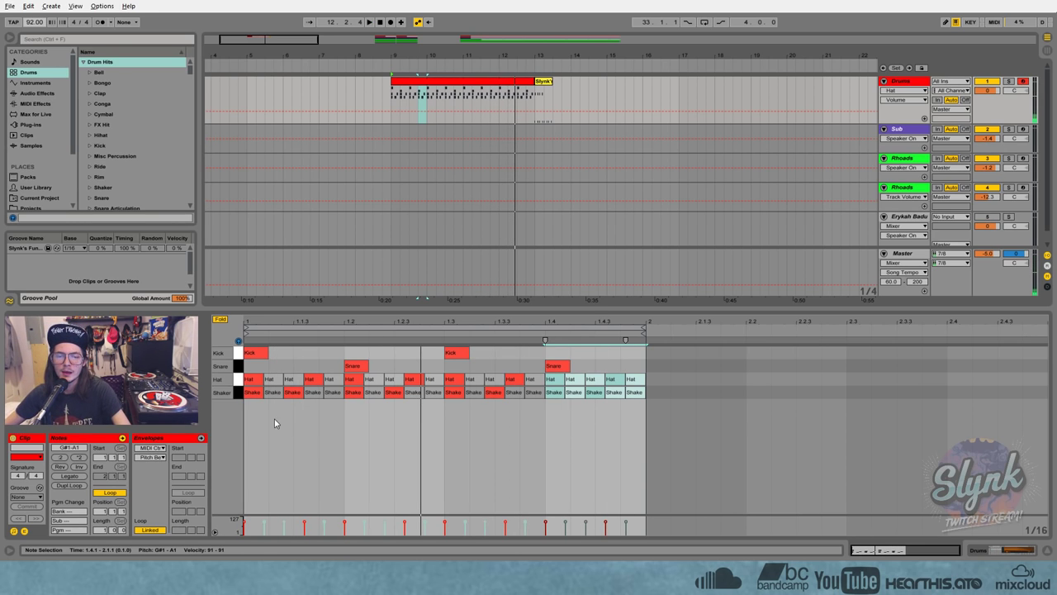
- Nudge every Shaker note slightly late, off the grid behind the Hat sixteenths, and audition it
key("space")
left_click_drag(251, 413, 646, 393)
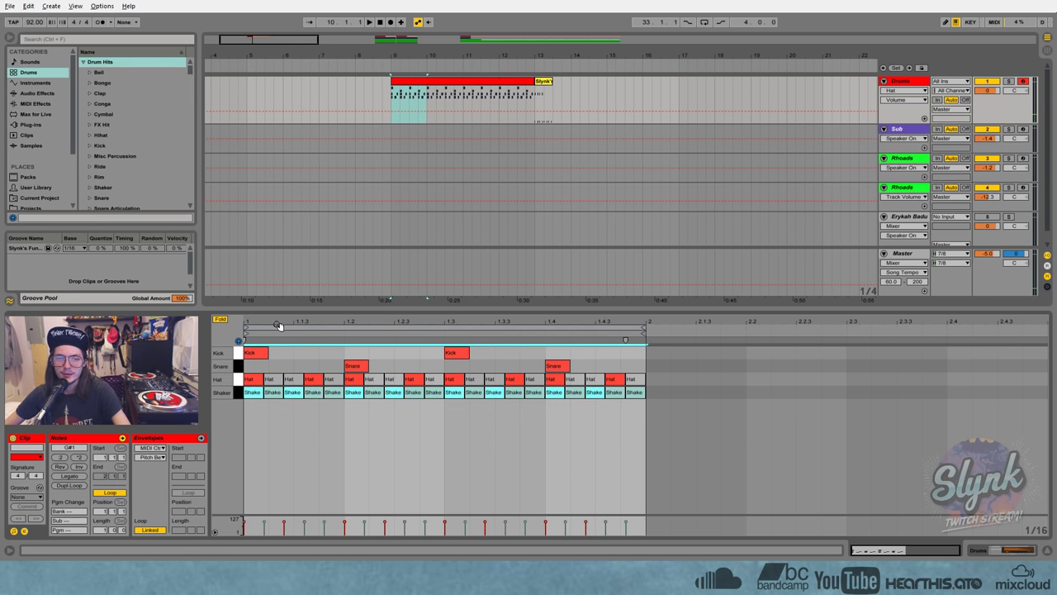
left_click_drag(278, 325, 312, 408)
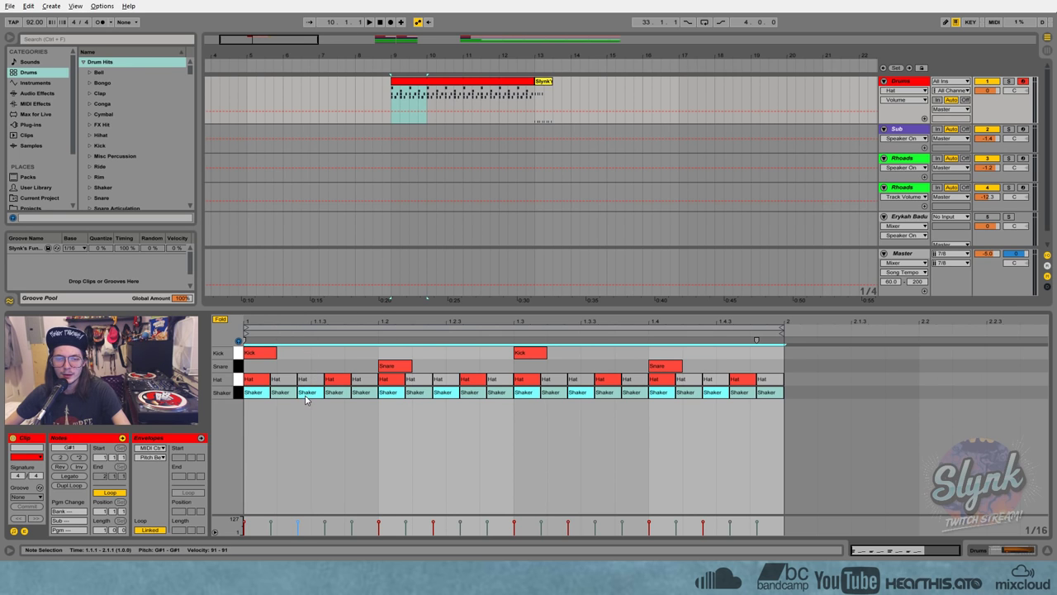
left_click_drag(306, 399, 320, 396)
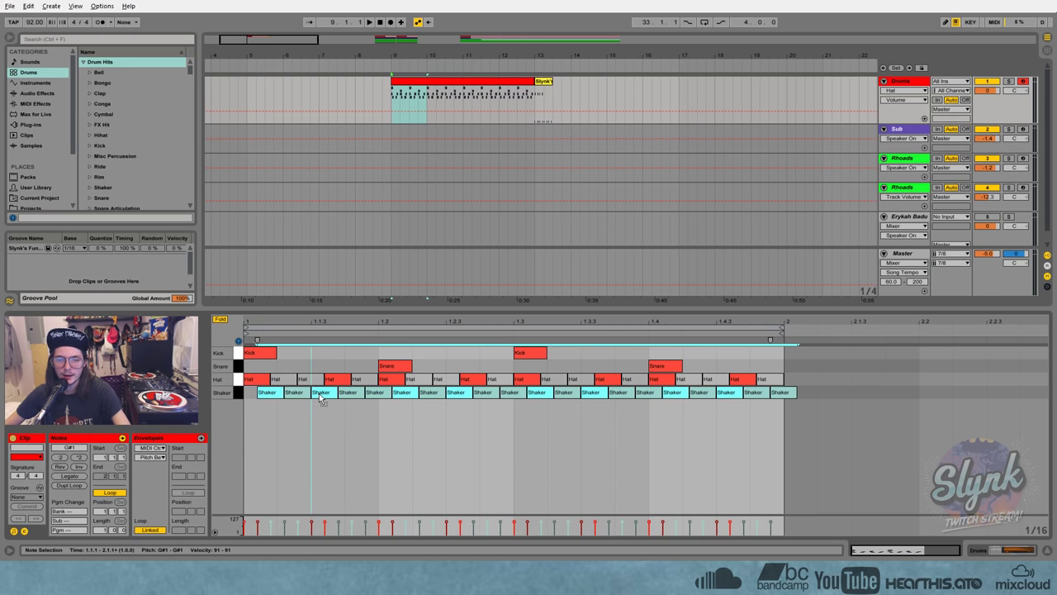
left_click(275, 413)
key("space")
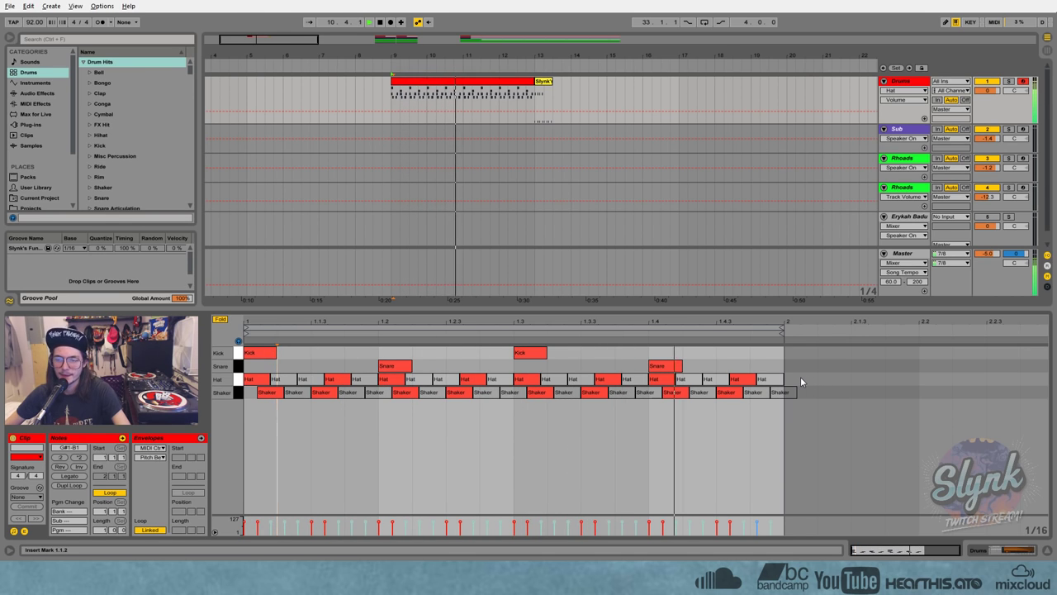
- Audition the Hat row and mute the first Hat note
key("space")
left_click_drag(800, 377, 247, 379)
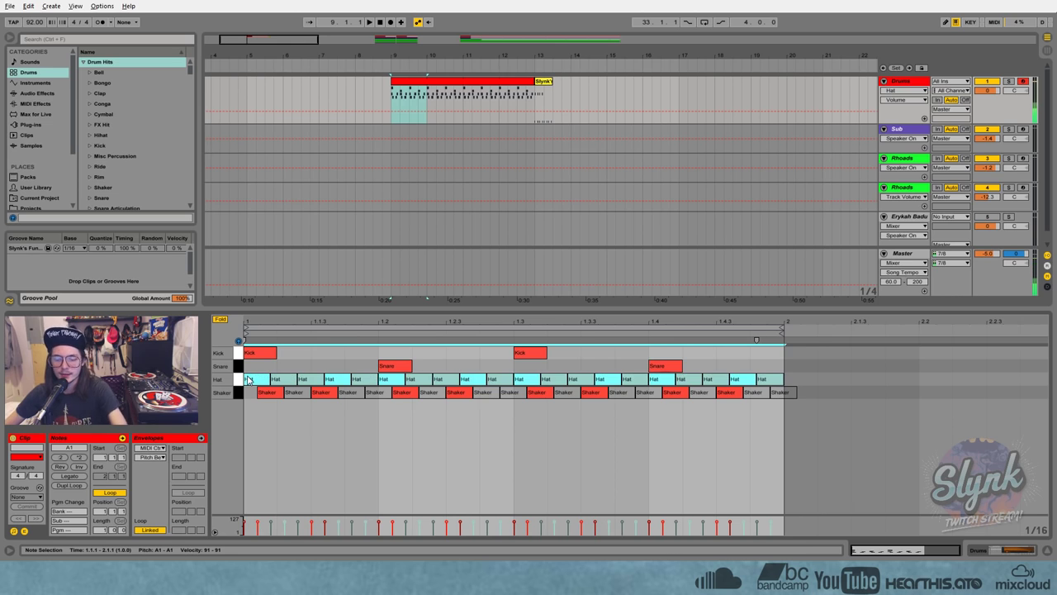
key("space")
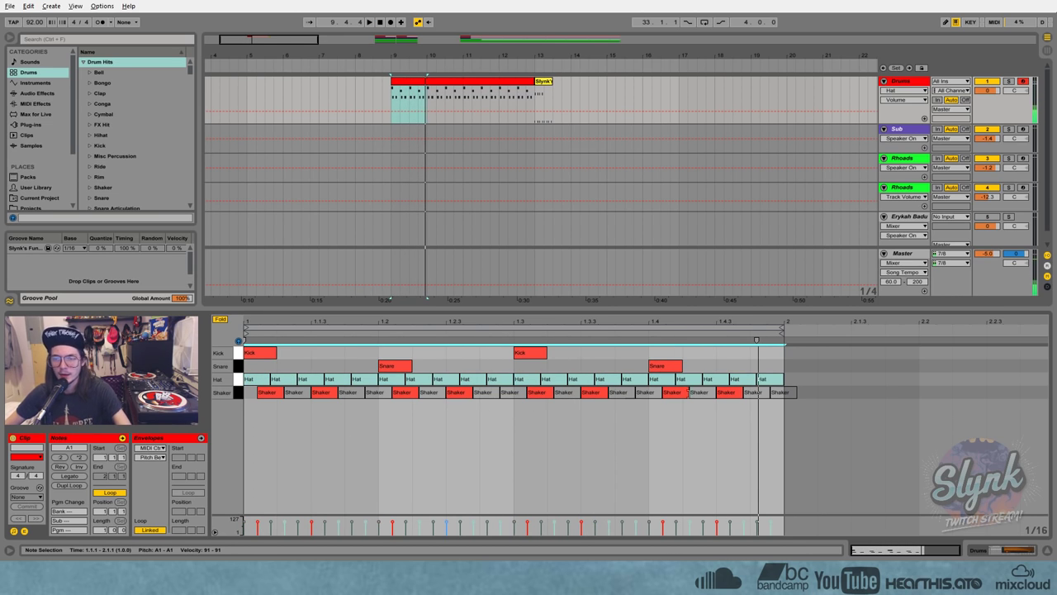
key("space")
left_click(345, 421)
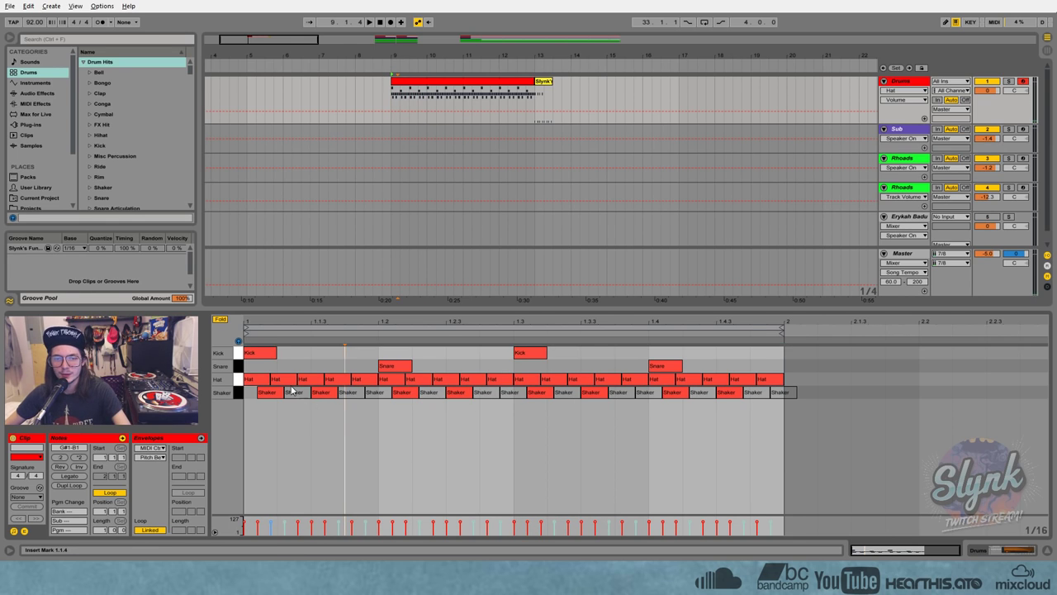
left_click(284, 379)
key("0")
- Delete the Hat and Shaker notes after beat 1 and duplicate the first beat across the bar
left_click(312, 379)
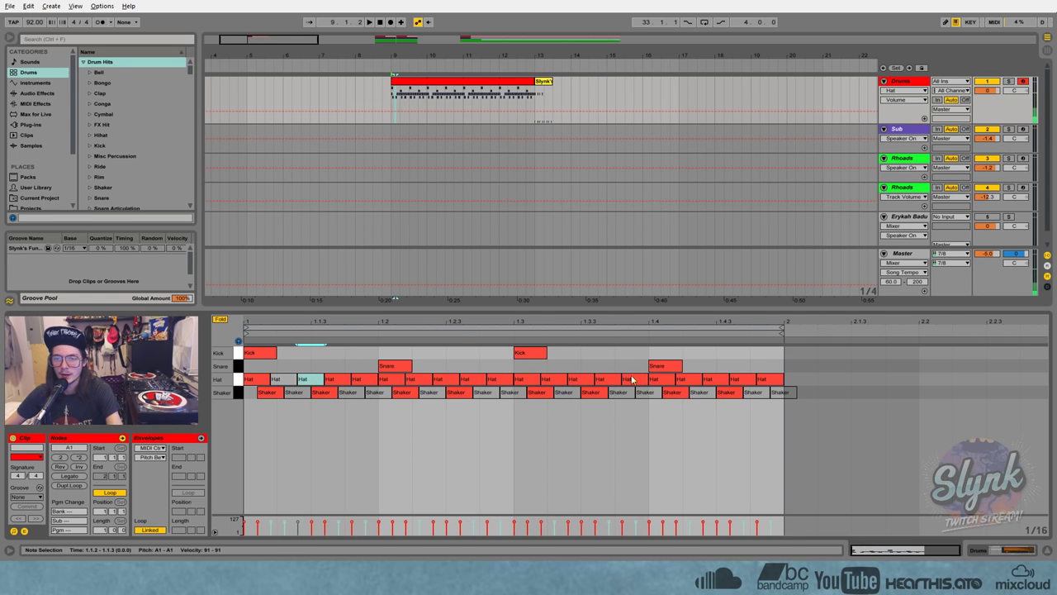
left_click_drag(801, 376, 394, 382)
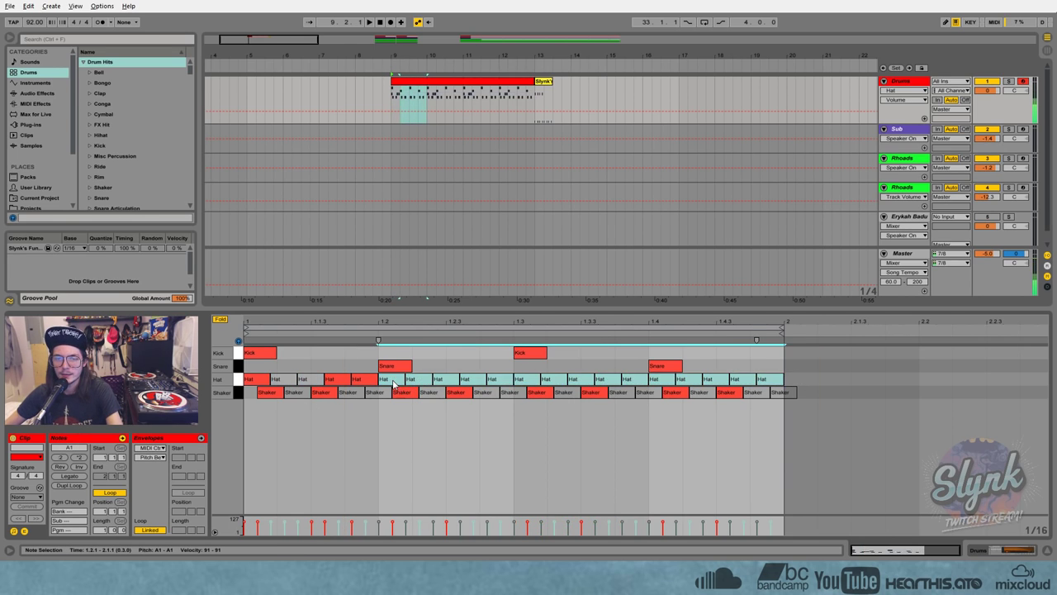
left_click(353, 433)
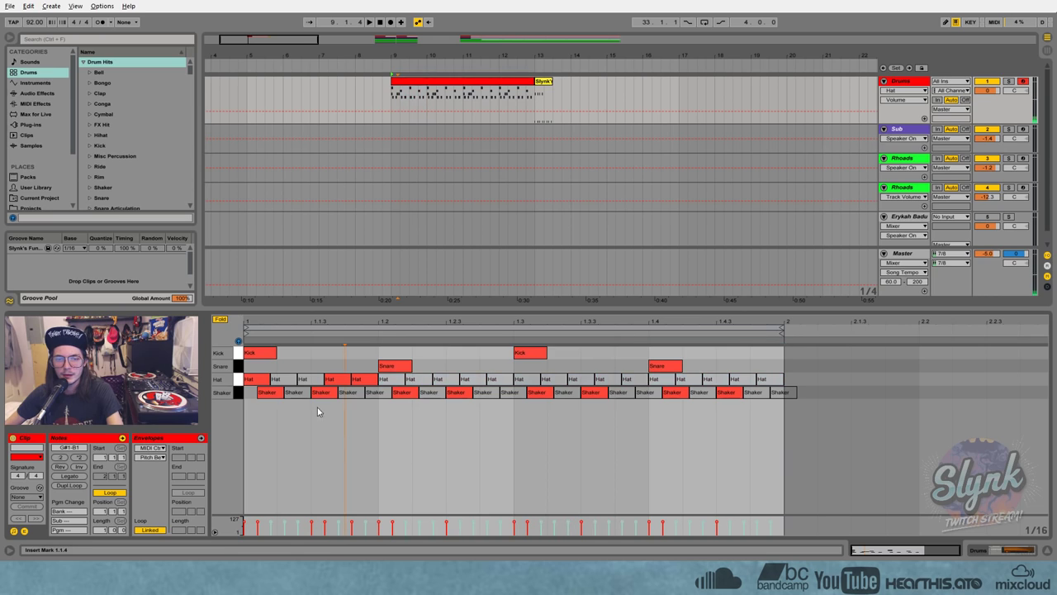
left_click(259, 379)
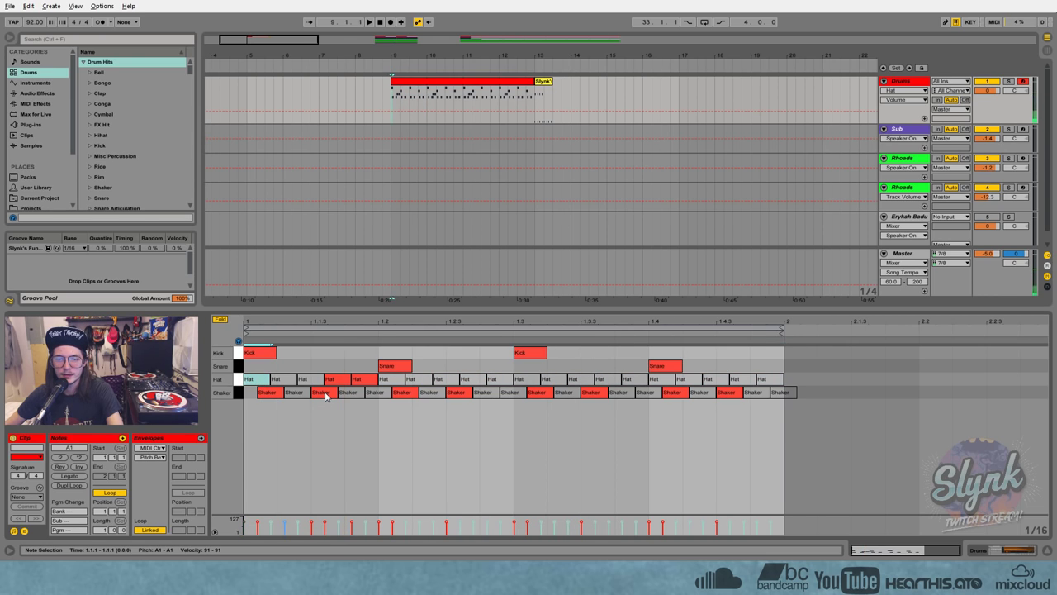
left_click(363, 380)
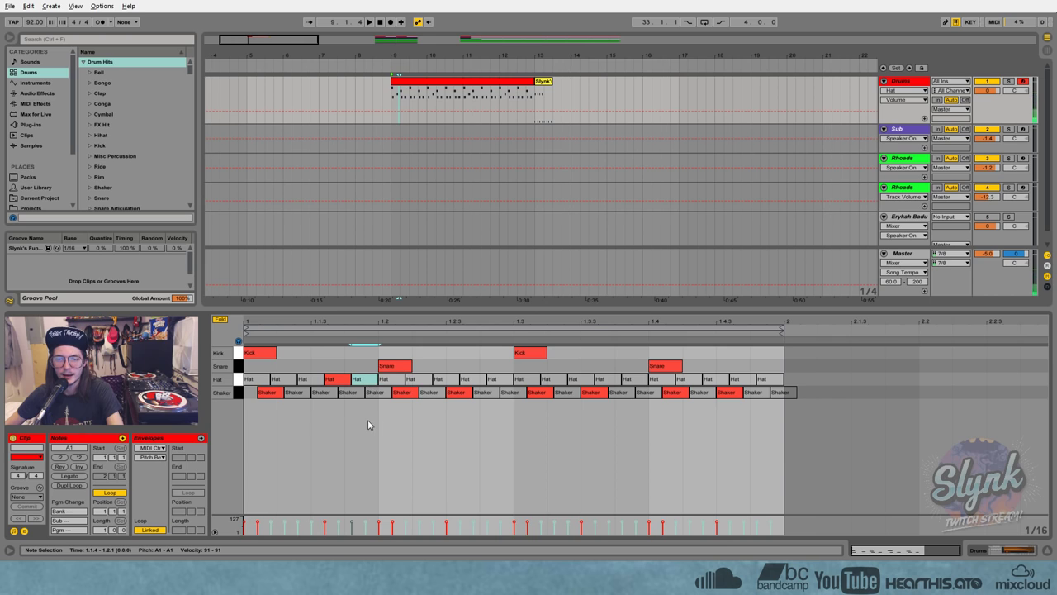
left_click_drag(389, 423, 785, 382)
key("Delete")
left_click(373, 431)
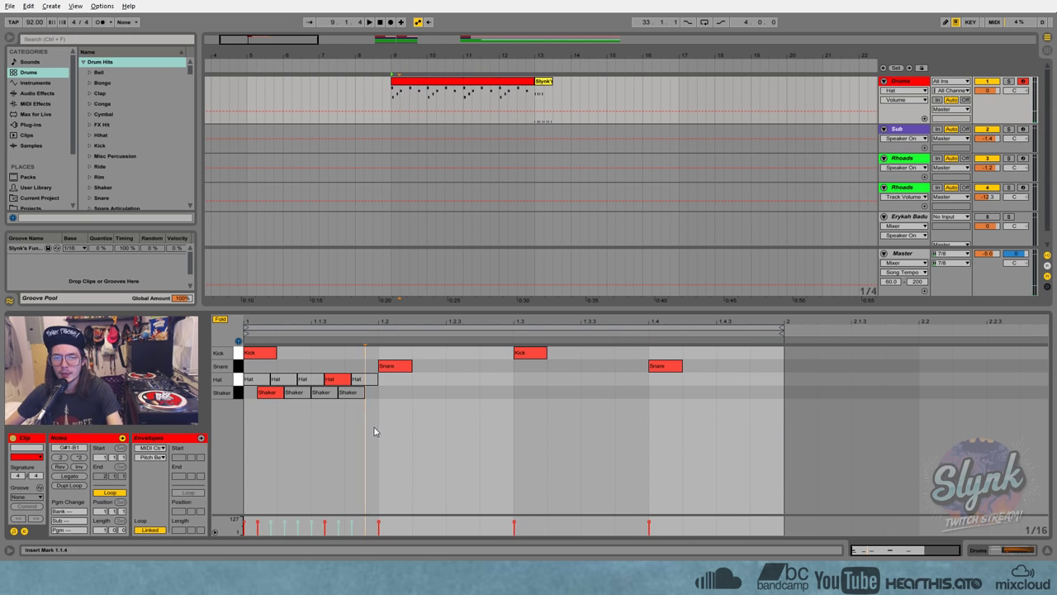
left_click_drag(373, 431, 249, 378)
key("ctrl+d")
key("ctrl+d")
key("ctrl+d")
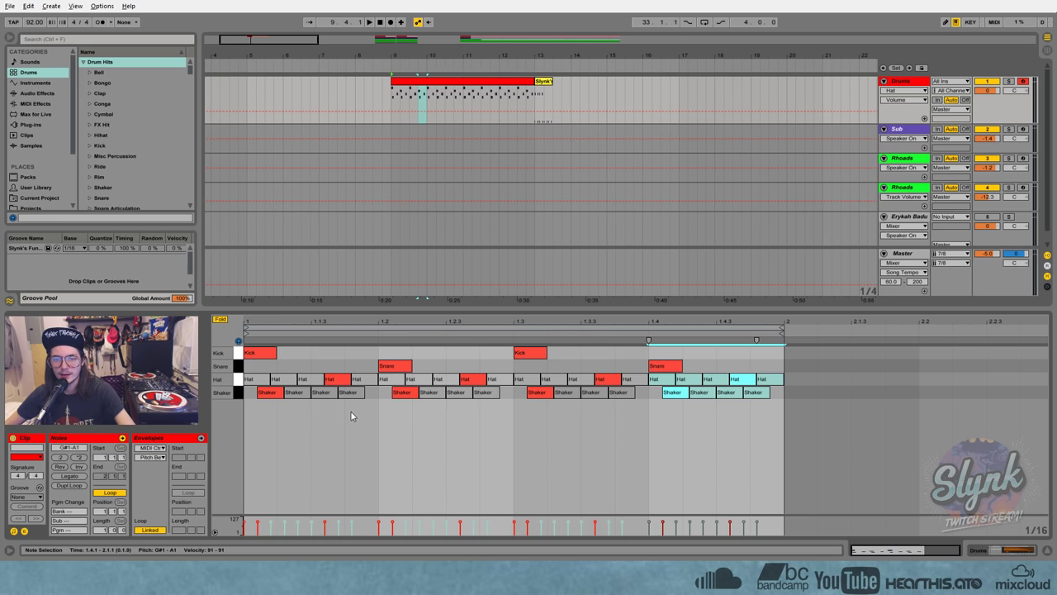
key("space")
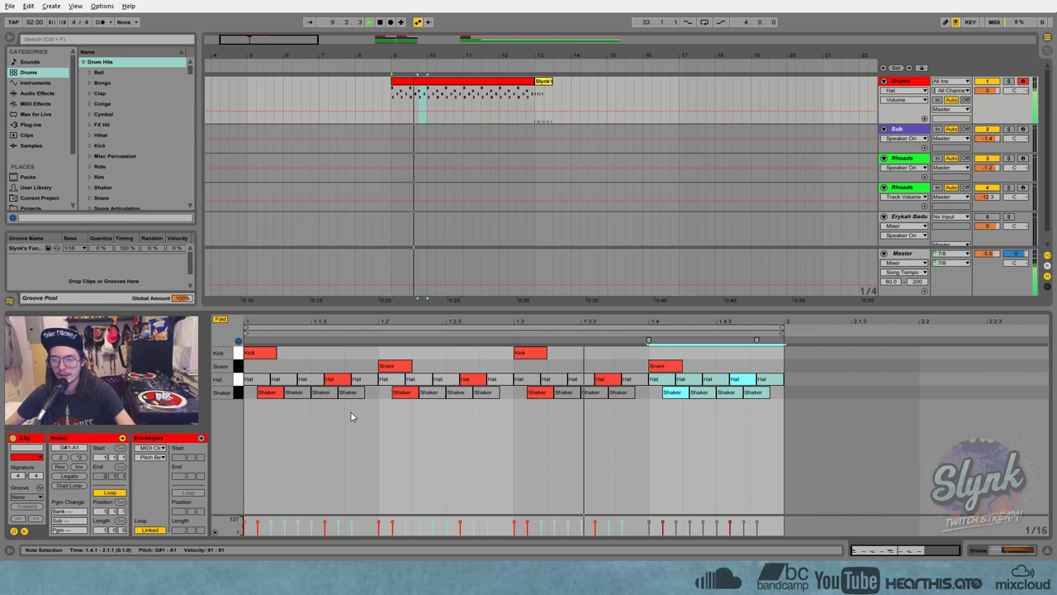
- Move the Shaker notes at 1.1.2, 1.2.2, 1.3.2 and 1.4.2 up into the Hat row
left_click(351, 412)
key("space")
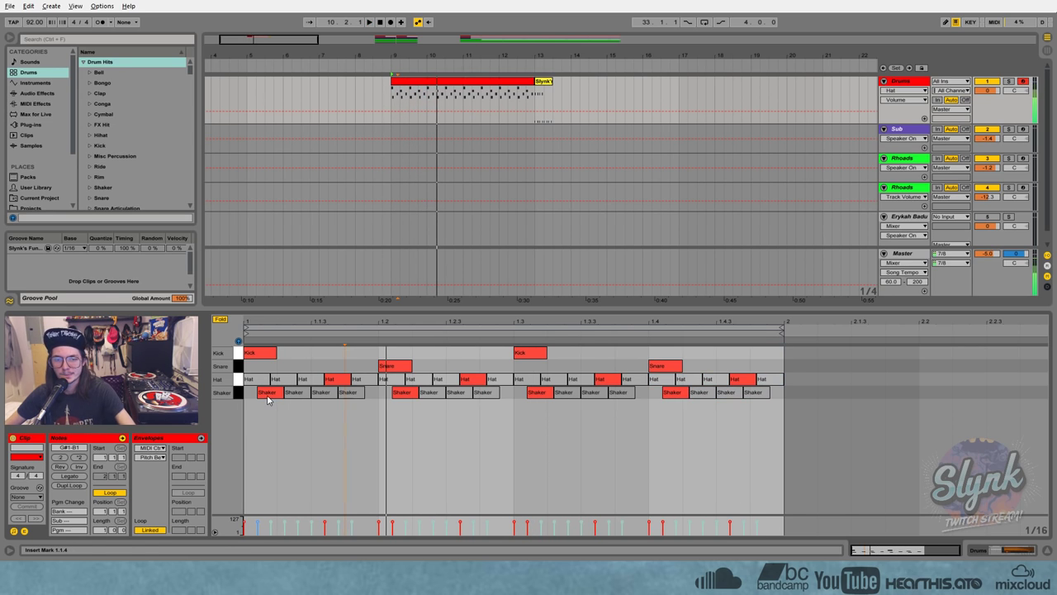
left_click(266, 395)
key("Up")
left_click(408, 395)
key("Up")
left_click(545, 394)
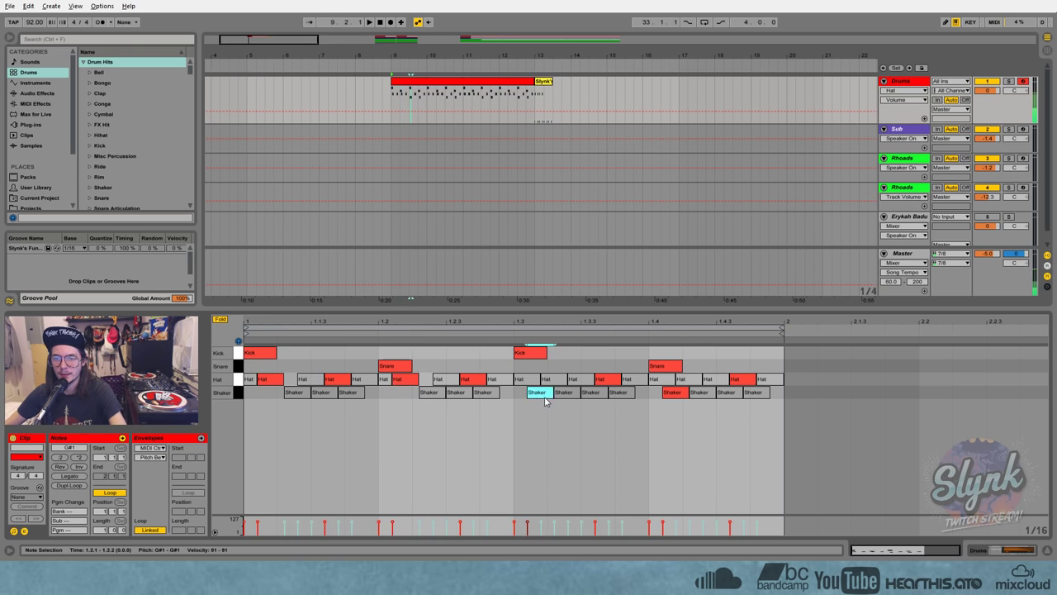
key("Up")
left_click(676, 394)
key("Up")
key("space")
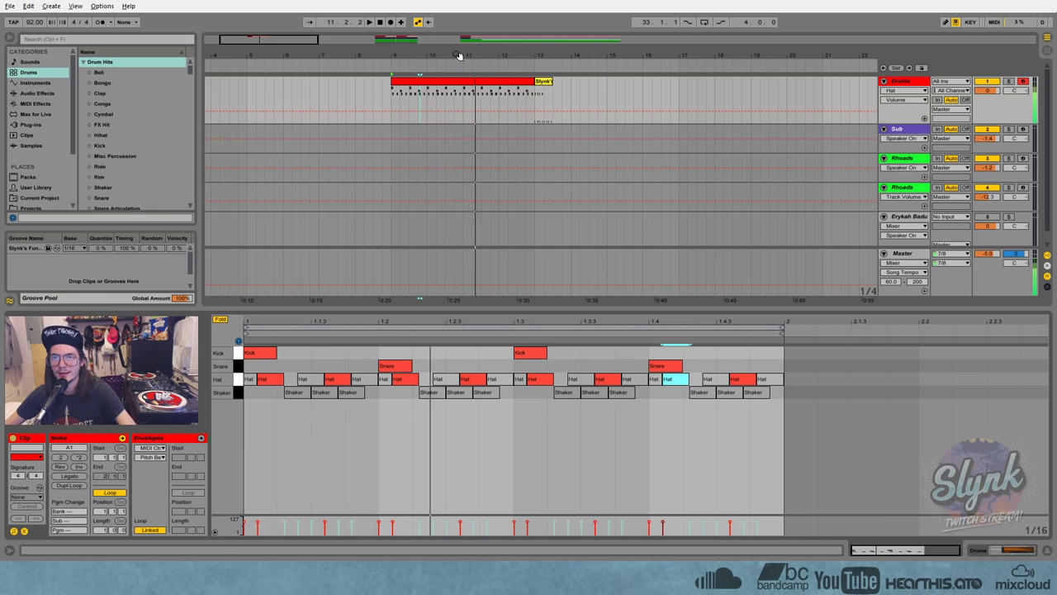
key("space")
key("minus")
key("minus")
key("minus")
- Solo the Erykah Badu reference track and listen to the Fall In Love clip
left_click(632, 225)
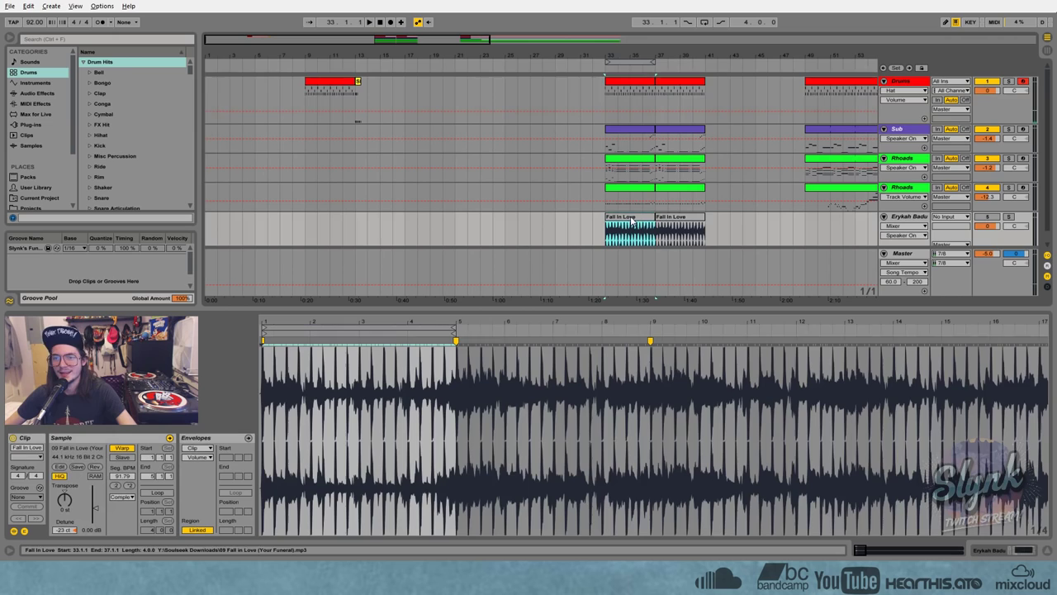
left_click(1007, 217)
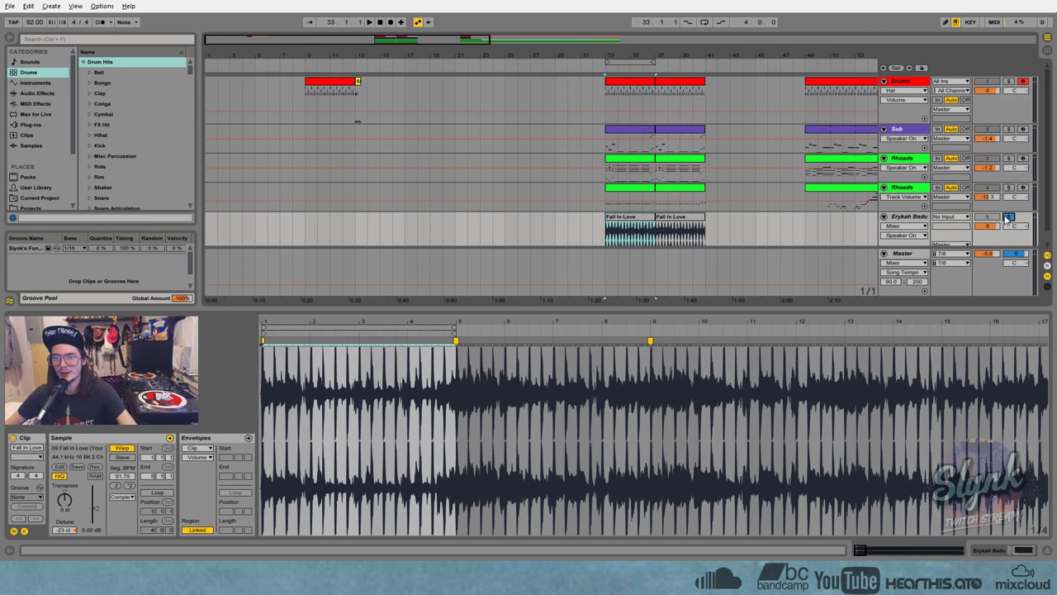
key("space")
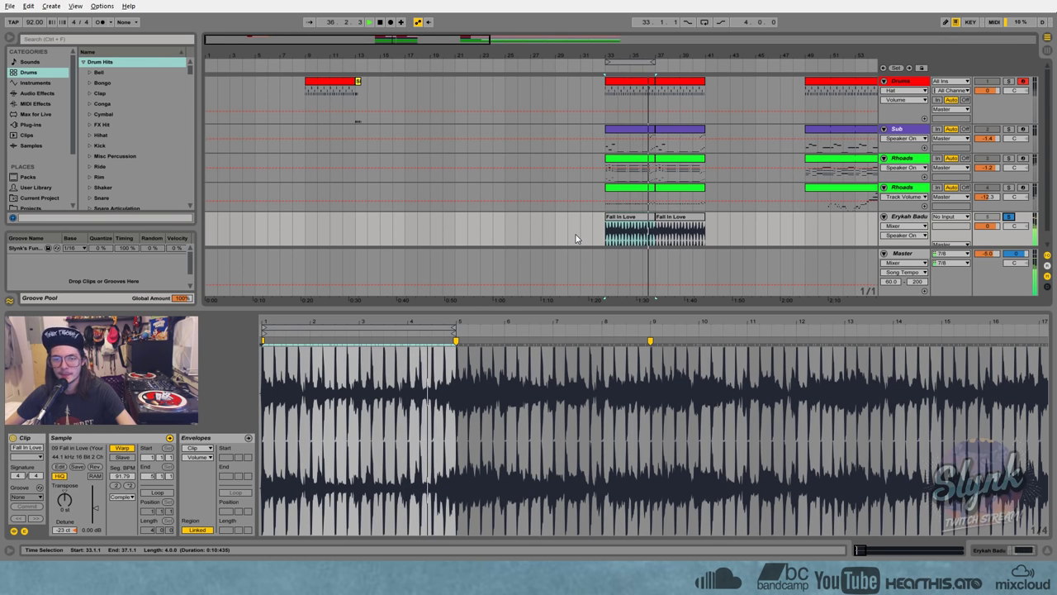
left_click(330, 97)
key("space")
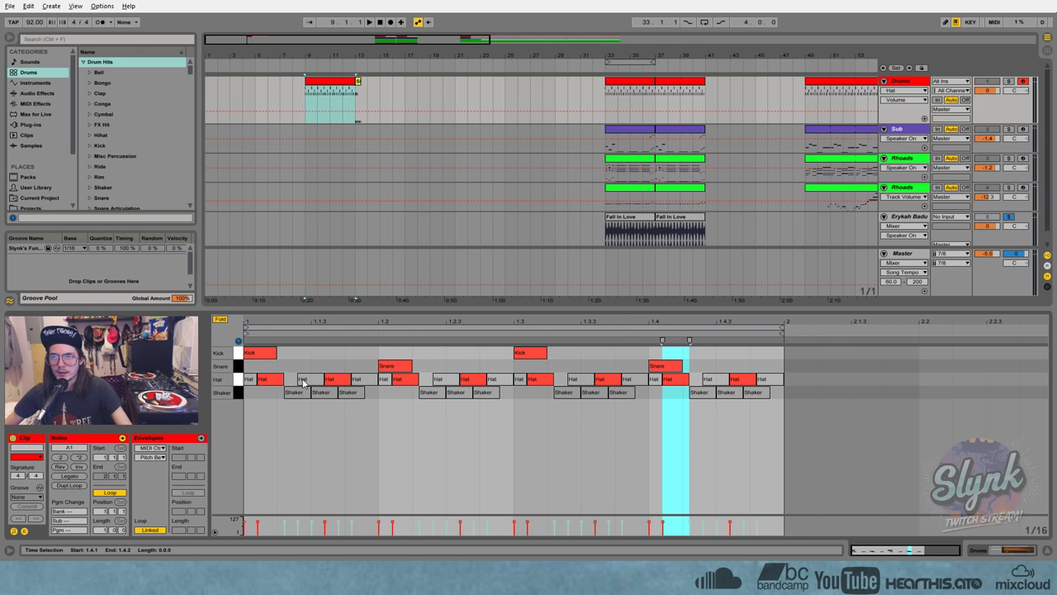
- Show the bar-33 Rhoads clip's notes in the piano roll
left_click_drag(639, 53, 462, 174)
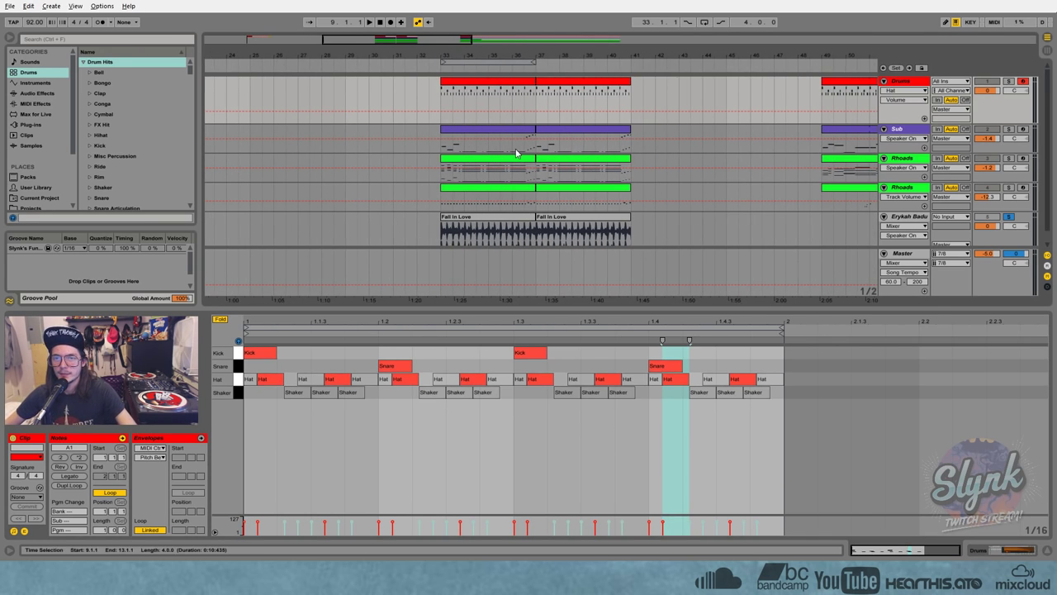
scroll(441, 183, "down", 1)
left_click(441, 183)
scroll(454, 169, "up", 1)
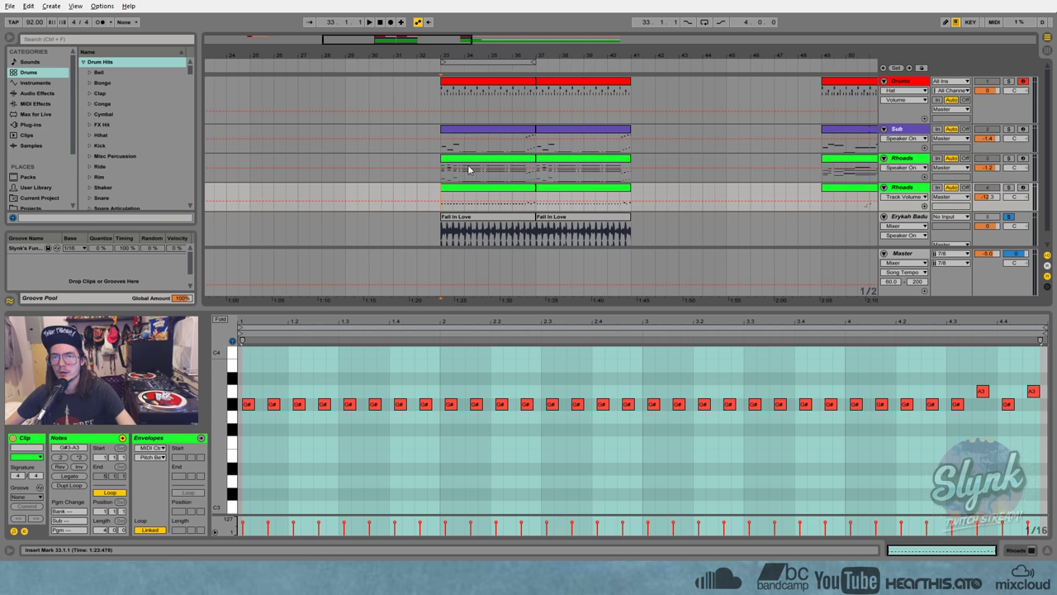
- Play the bar-33 loop alongside the Fall In Love reference waveform
left_click(484, 190)
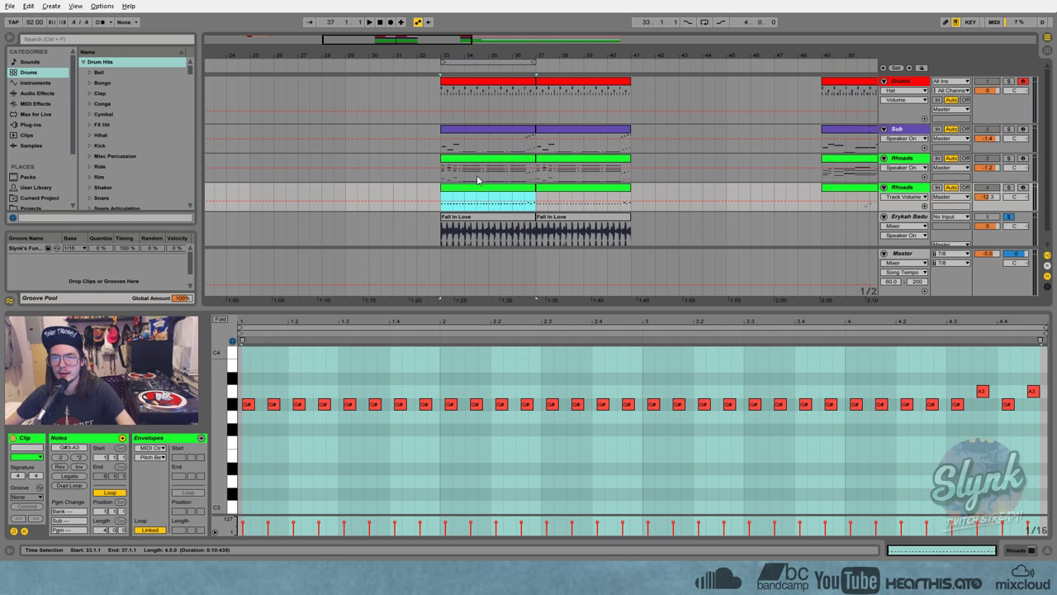
scroll(476, 177, "down", 1)
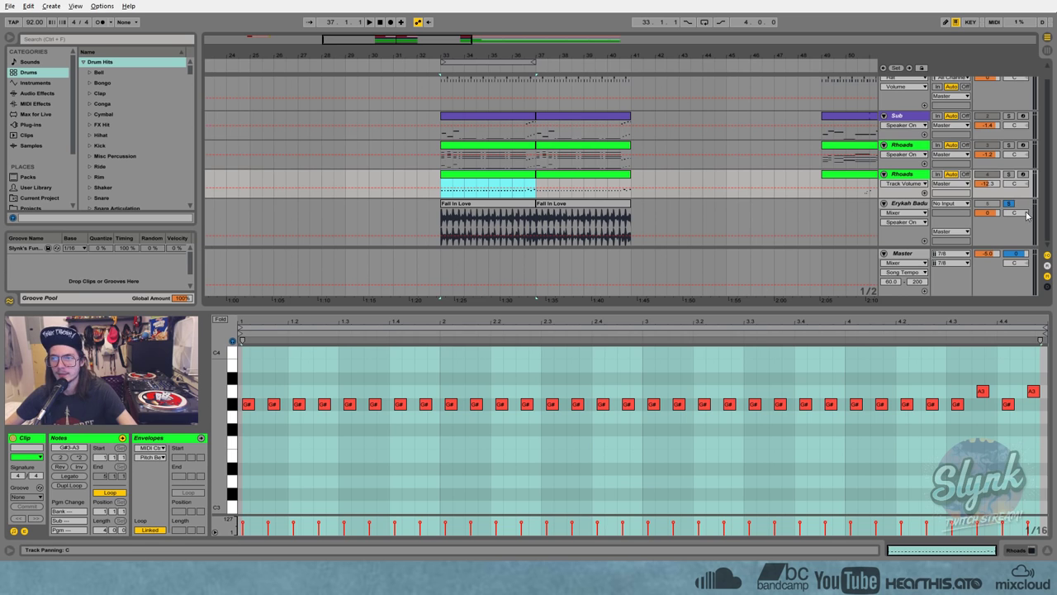
key("space")
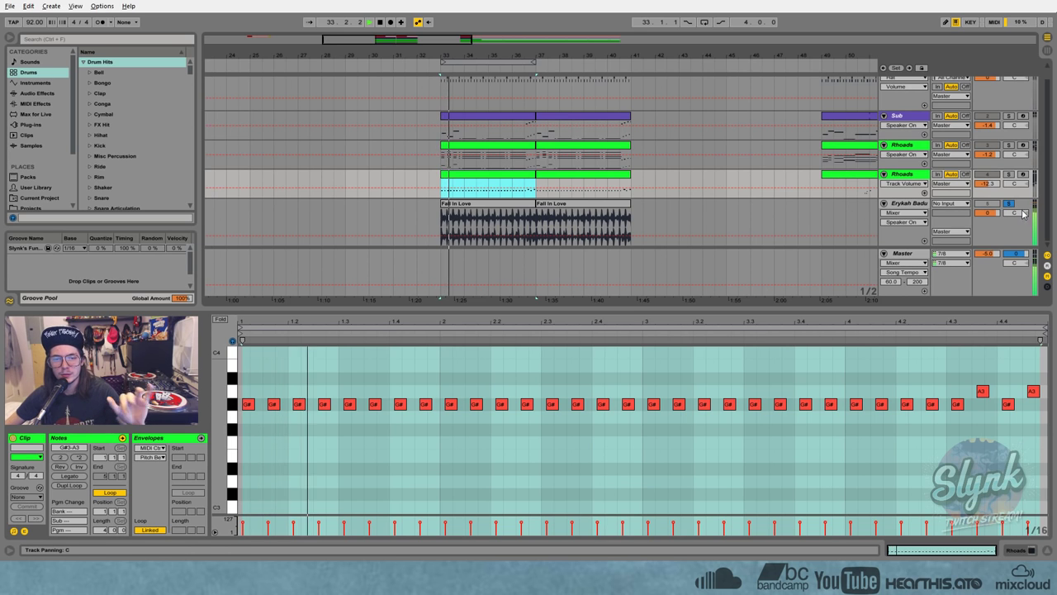
left_click(486, 209)
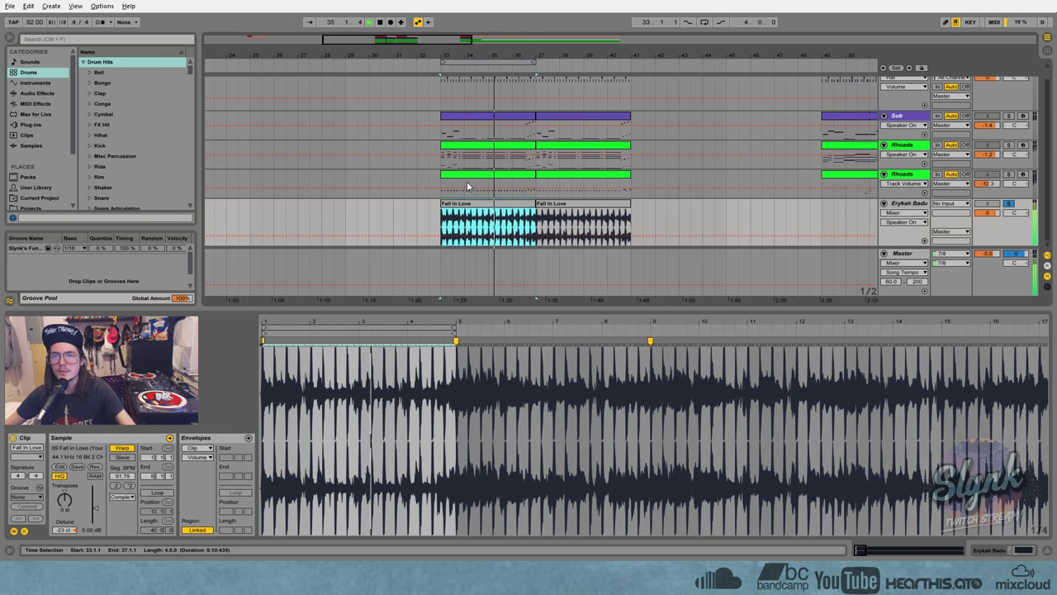
left_click_drag(471, 58, 477, 83)
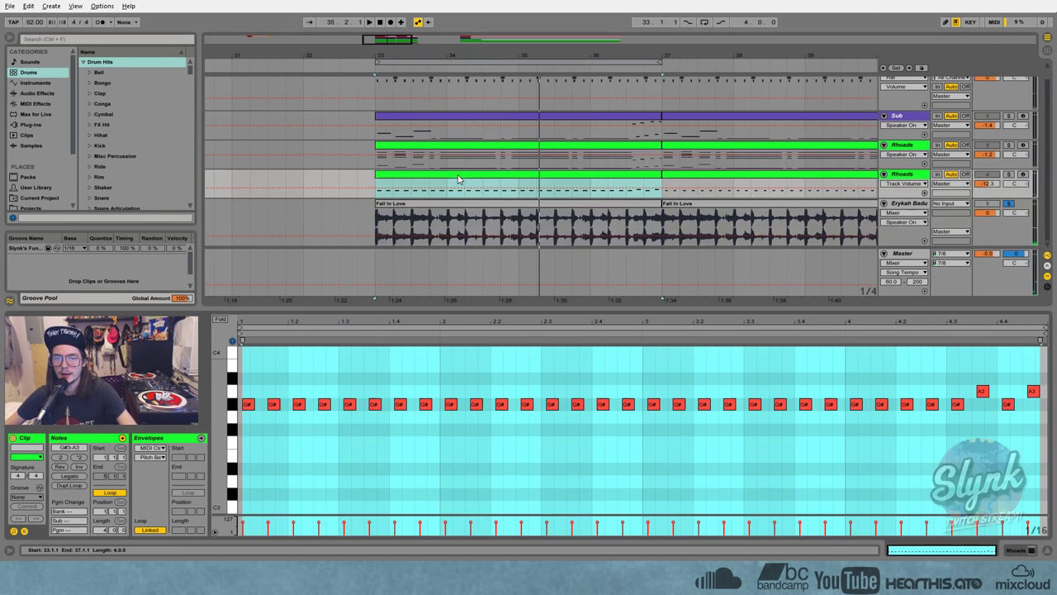
- Select all the Rhoads notes and shift them slightly earlier
left_click(412, 184)
left_click(274, 404)
key("ctrl+a")
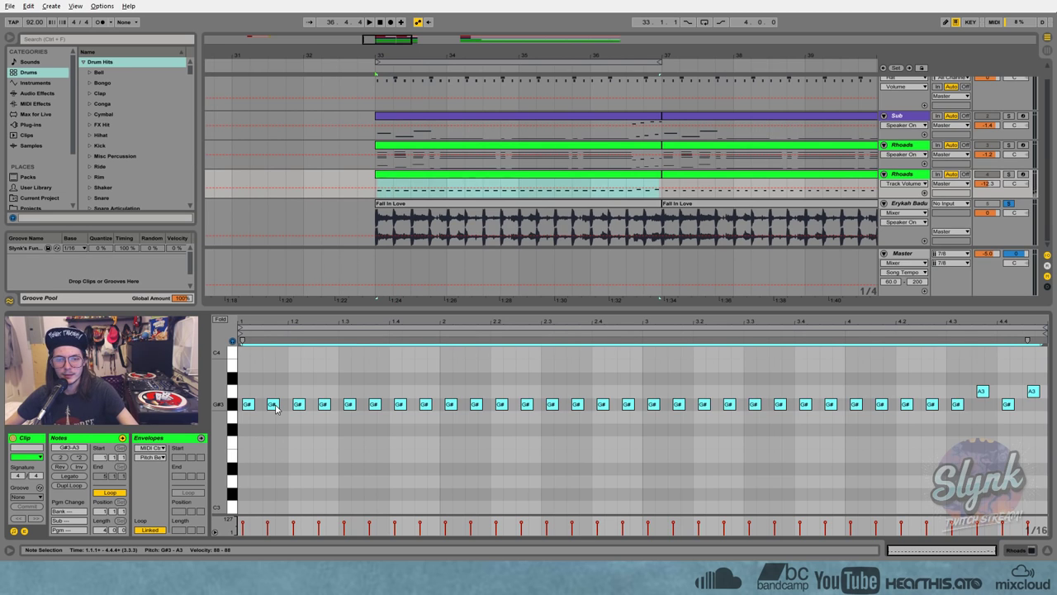
left_click_drag(277, 409, 270, 406)
left_click(312, 431)
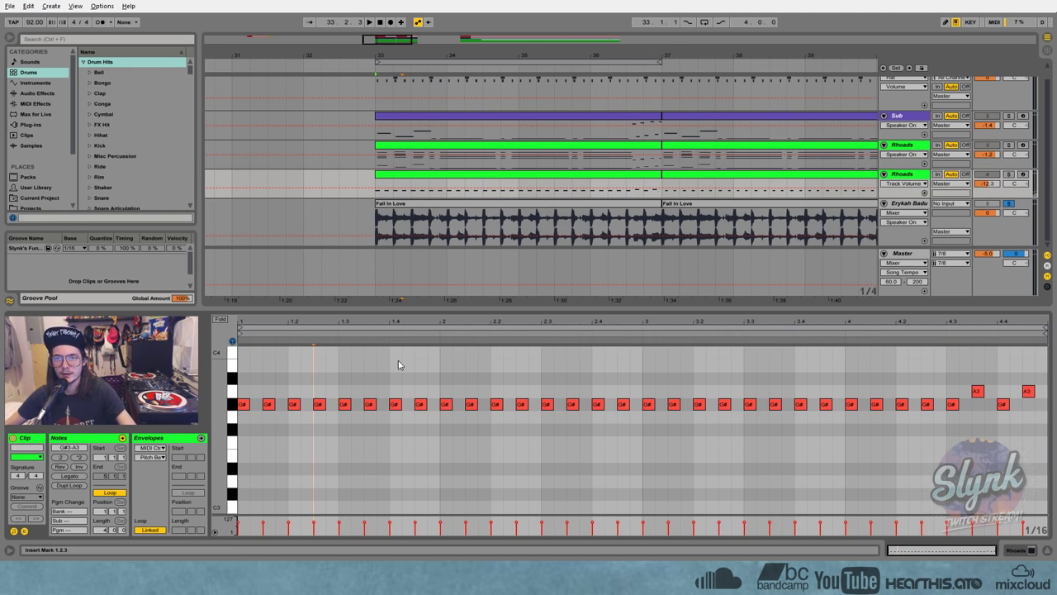
scroll(734, 173, "up", 1)
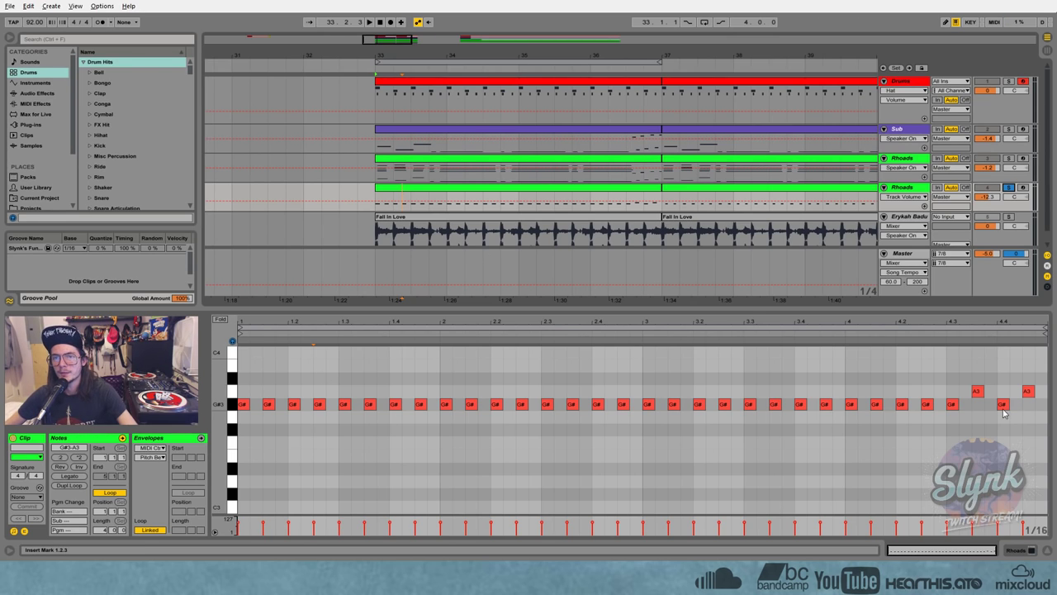
- Zoom in on bar 33, clear the Rhoads track's solo, and play all tracks together
left_click_drag(382, 55, 403, 101)
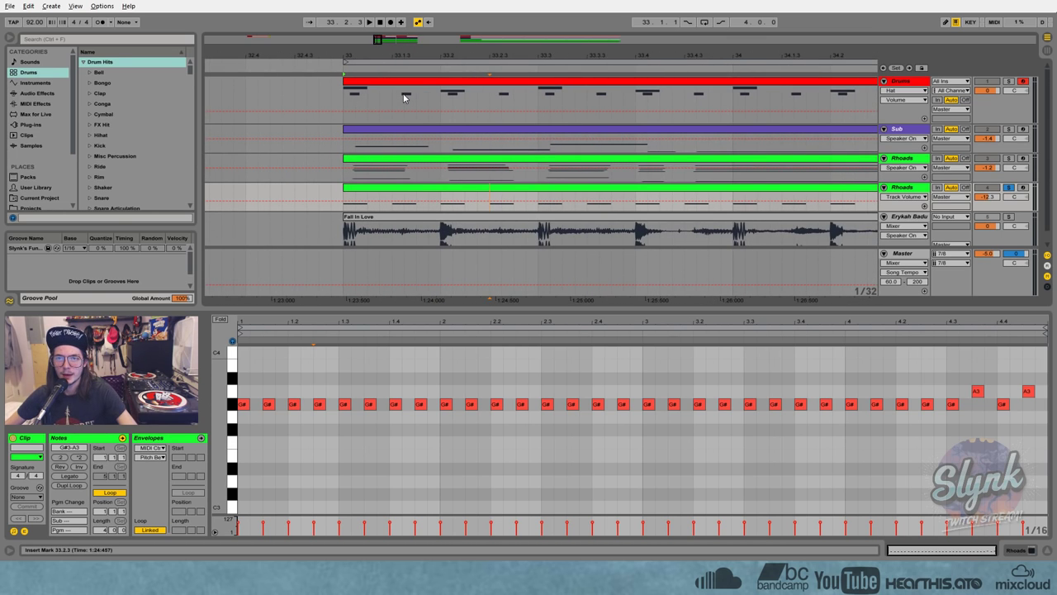
left_click_drag(362, 97, 383, 180)
scroll(384, 94, "down", 6)
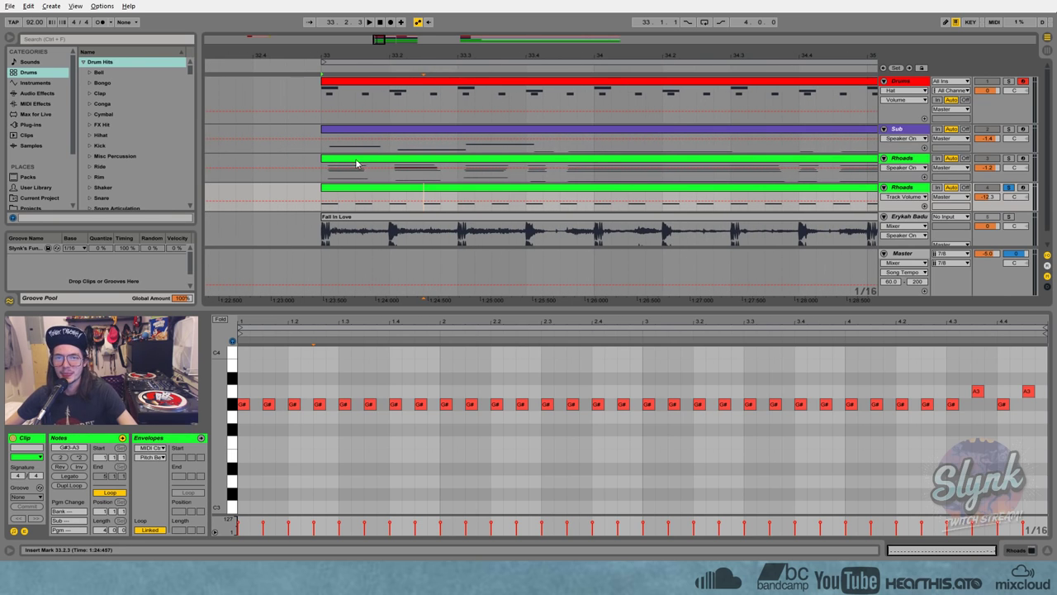
left_click_drag(352, 61, 347, 124)
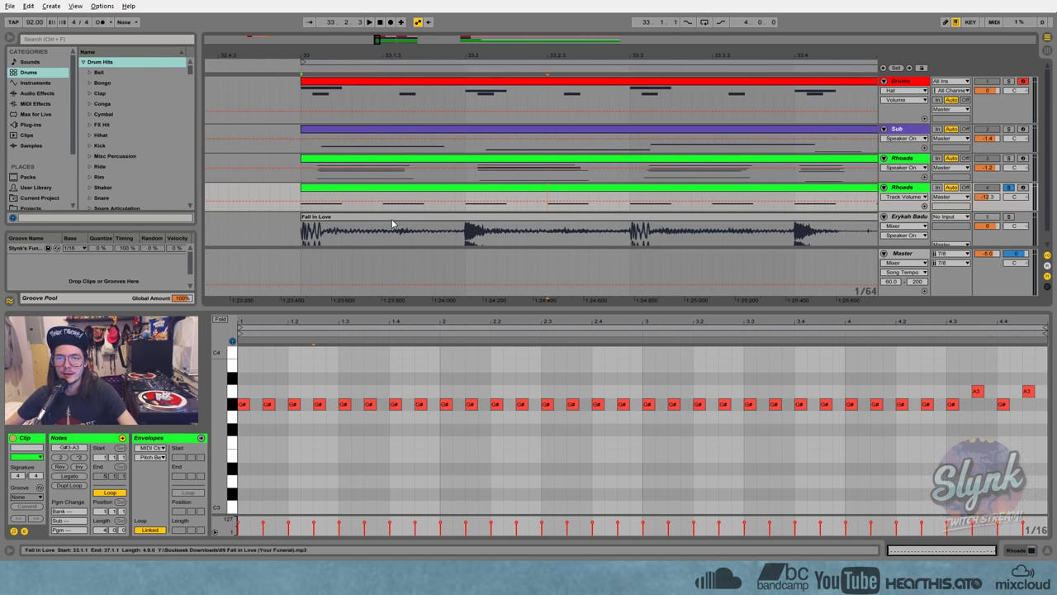
left_click(299, 353)
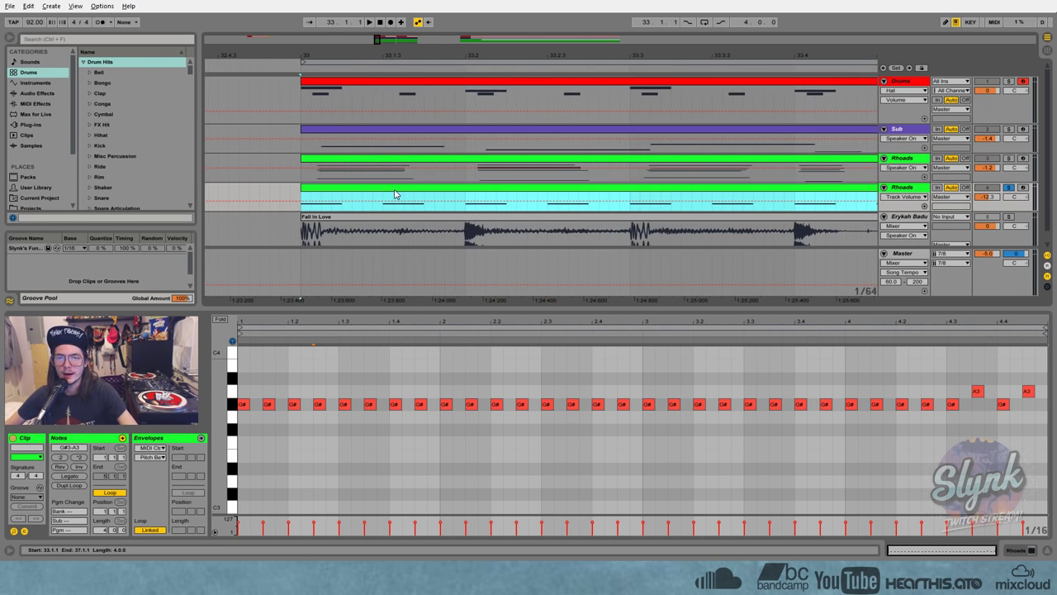
left_click(1008, 188)
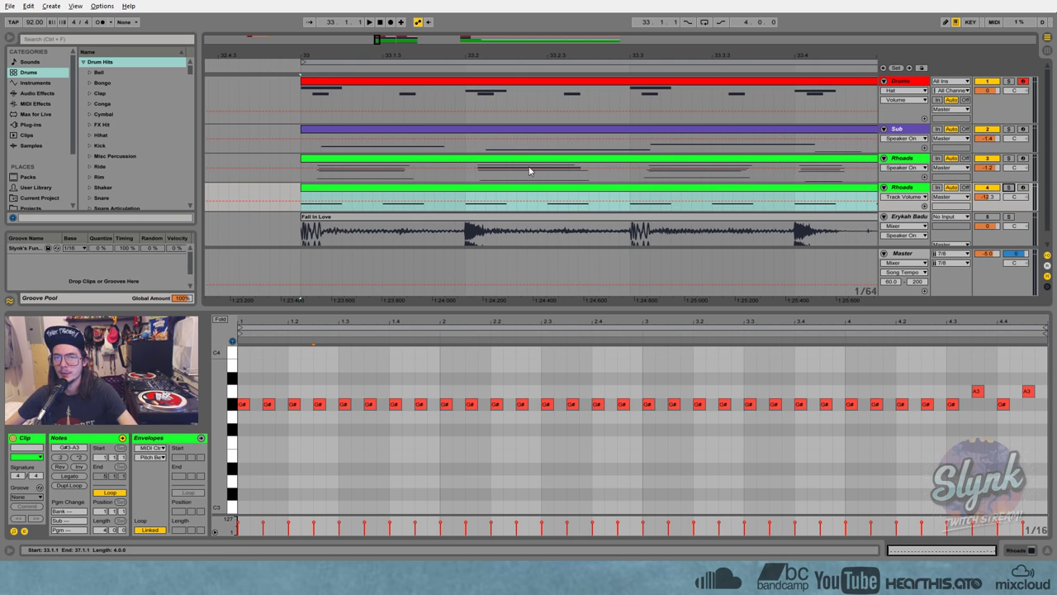
key("space")
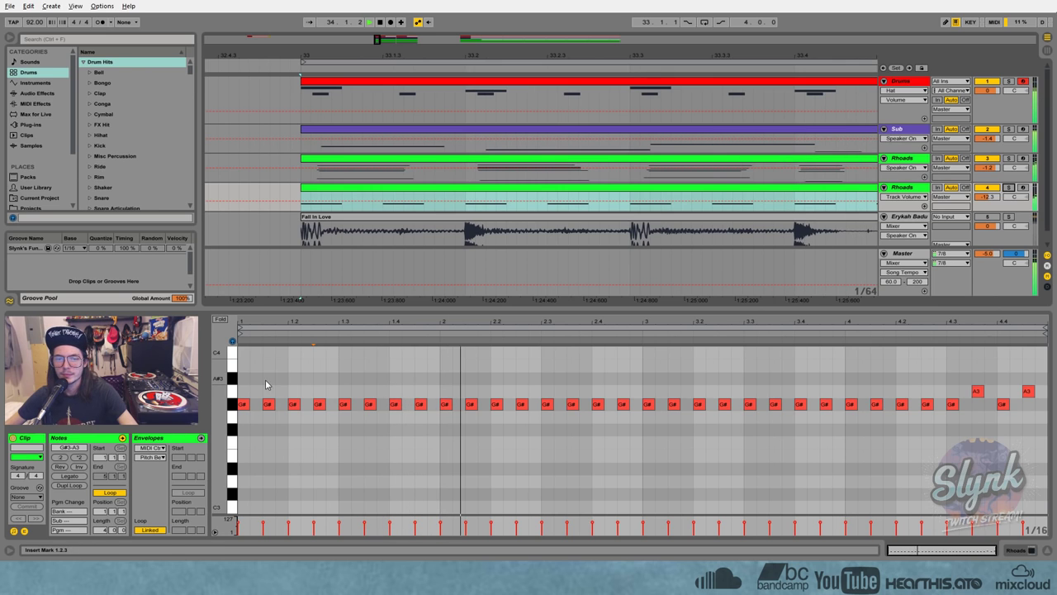
- Select all the Rhoads clip's notes and drag them slightly later, behind the grid
left_click_drag(241, 360, 337, 438)
key("space")
key("ctrl+a")
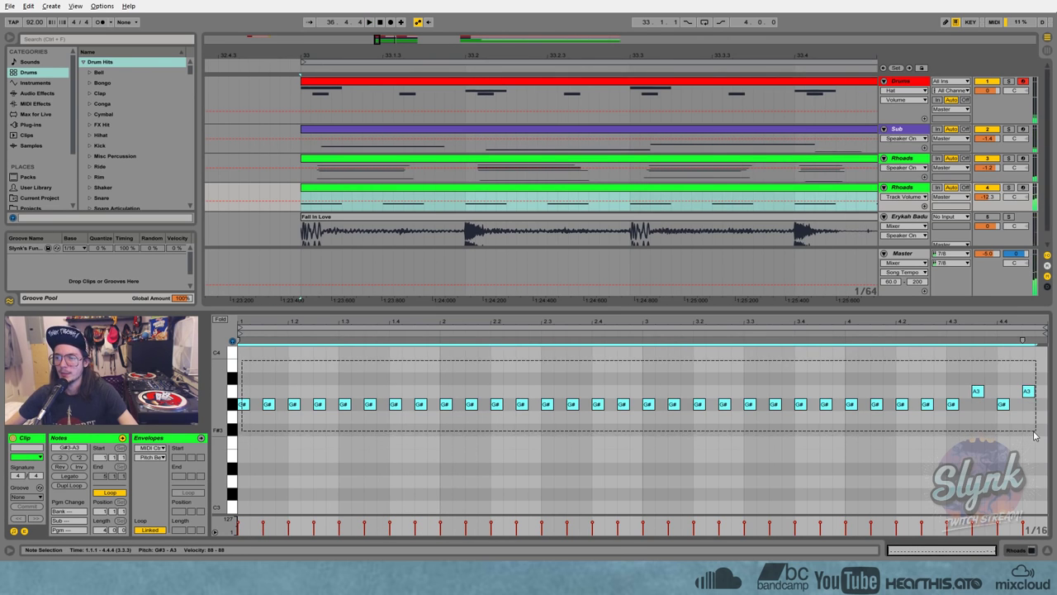
left_click_drag(268, 322, 305, 323)
left_click(382, 202)
key("plus")
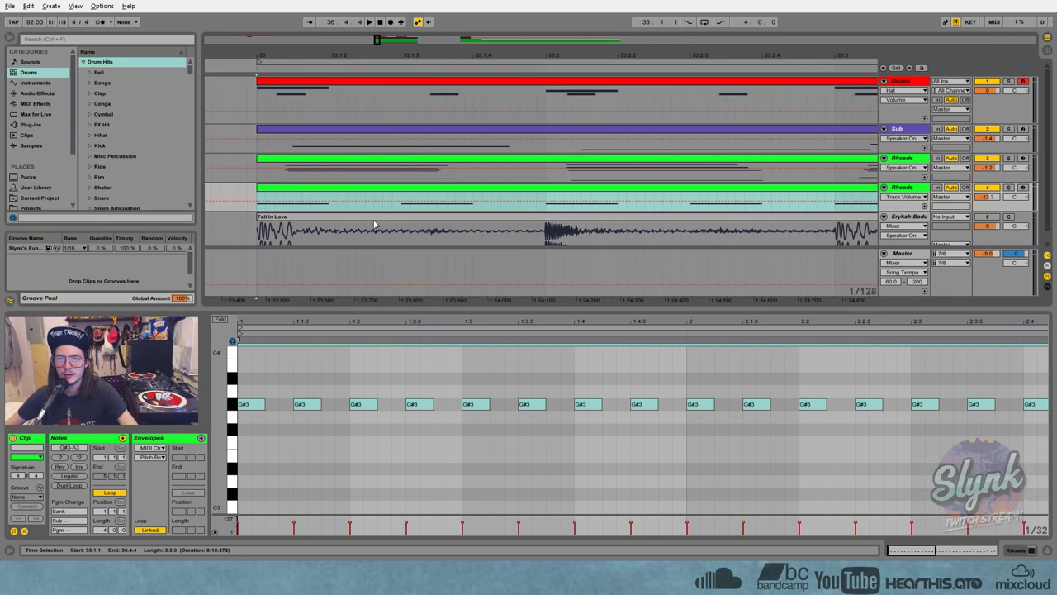
left_click_drag(305, 408, 316, 407)
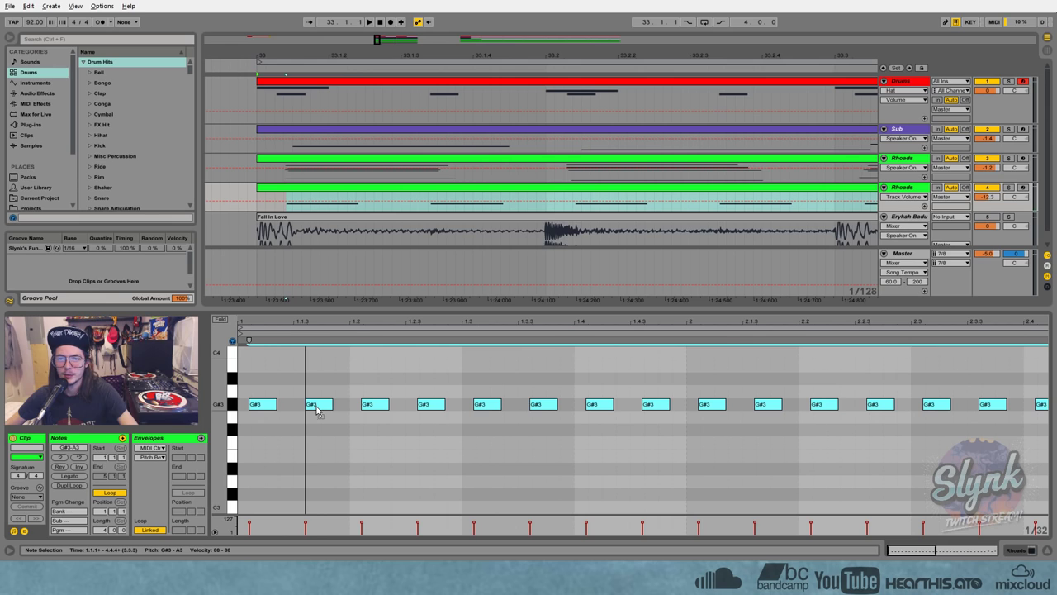
left_click(444, 237)
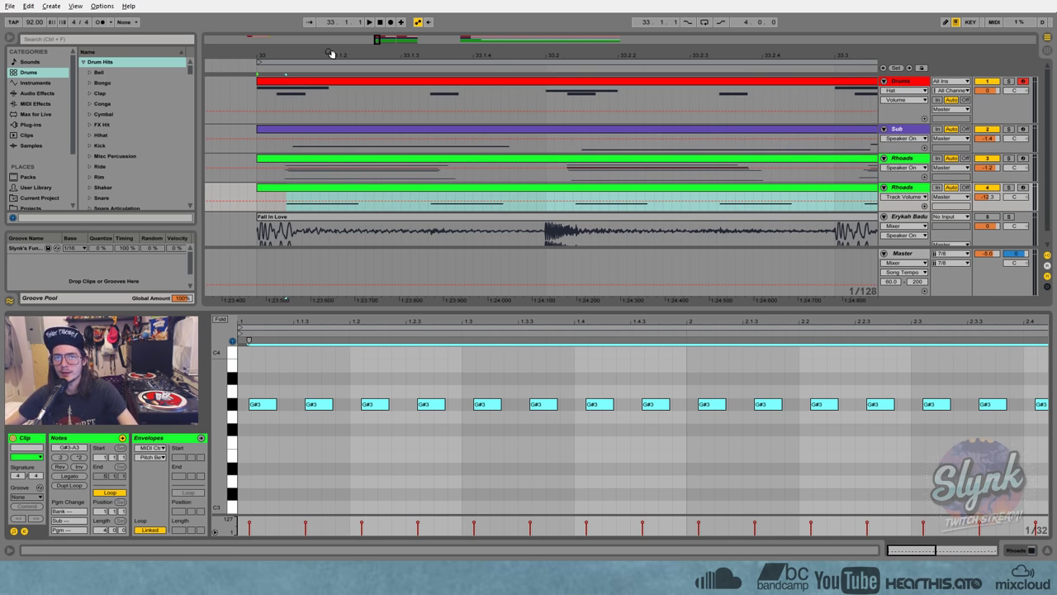
- Play from bar 33 with bars 32–41 in view and the Fall In Love waveform showing
left_click_drag(329, 56, 329, 41)
key("minus")
left_click(277, 94)
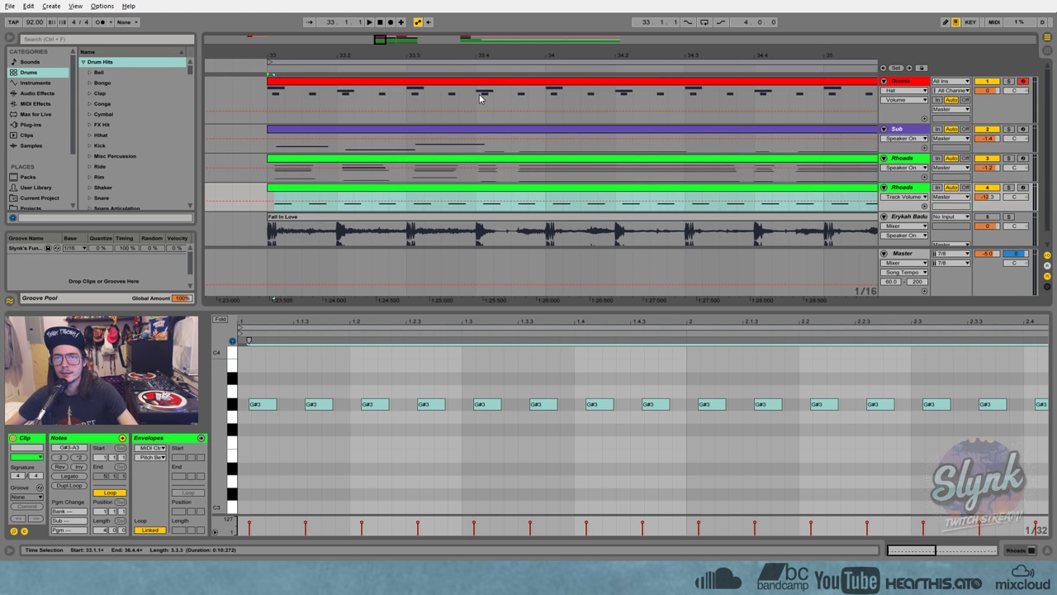
key("space")
key("minus")
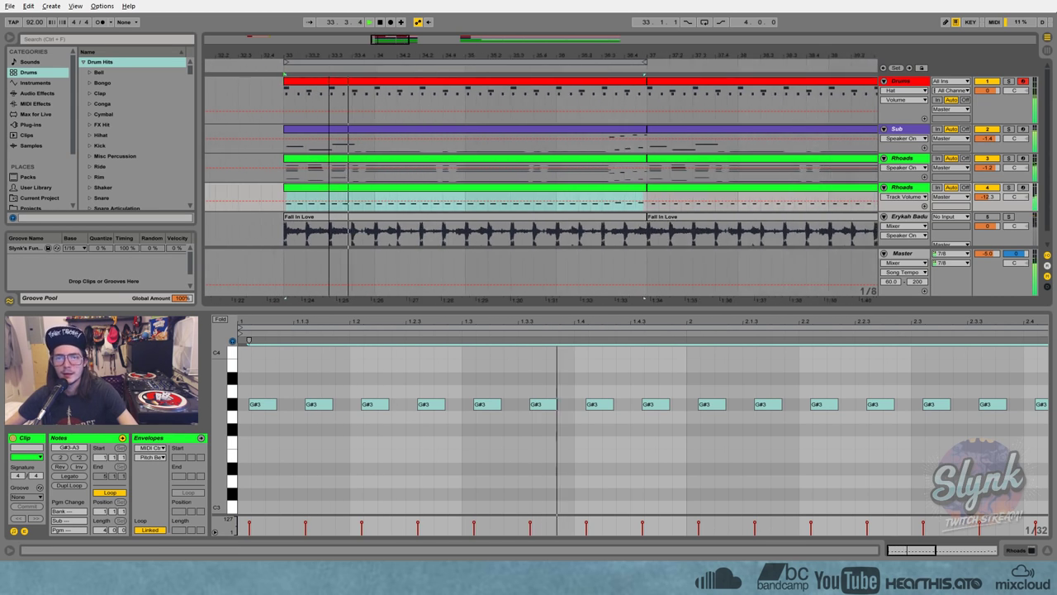
key("minus")
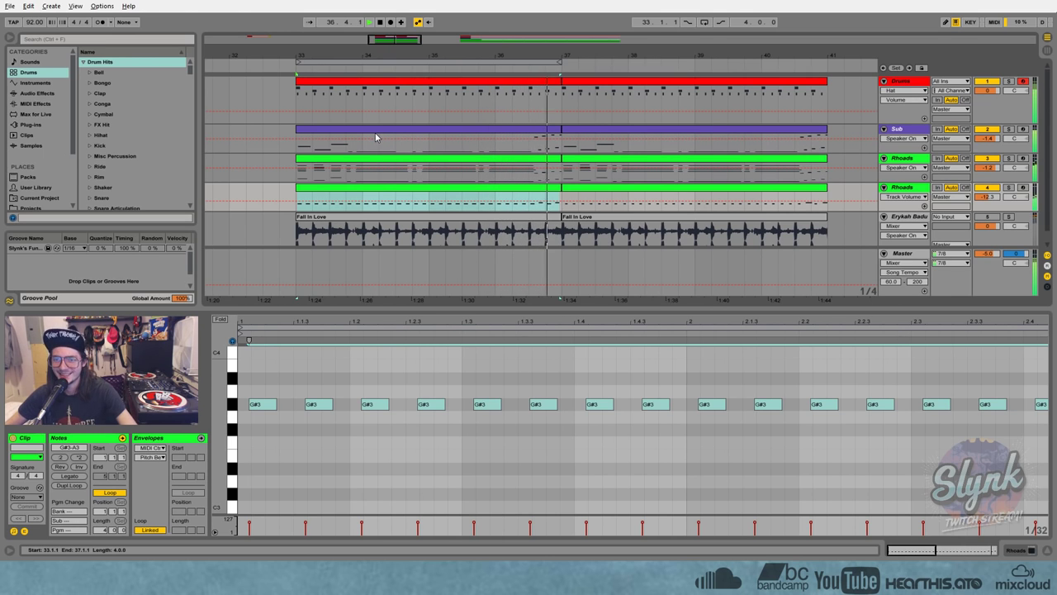
scroll(376, 137, "down", 8, "ctrl")
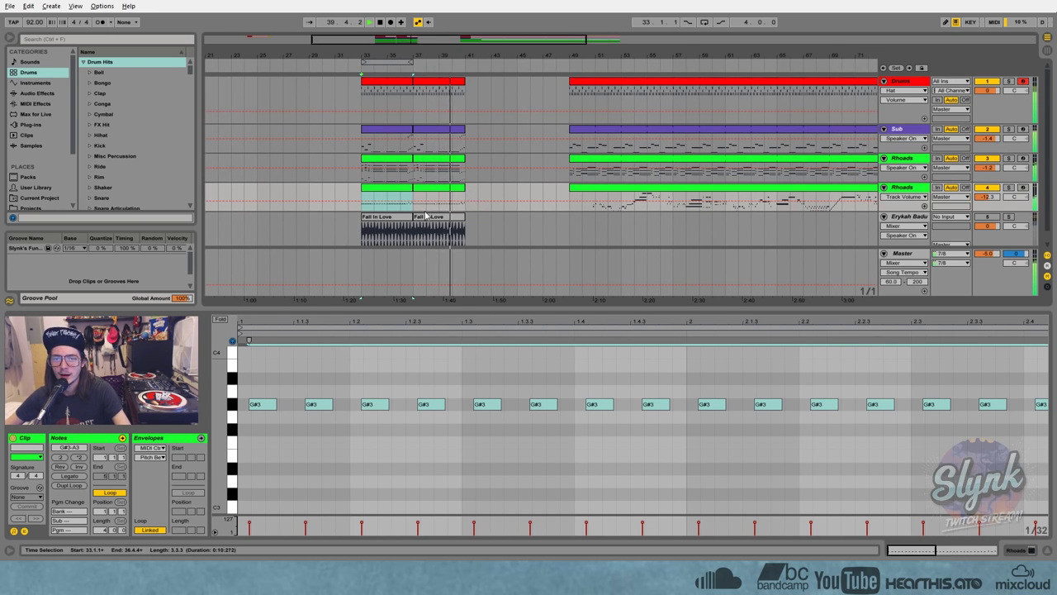
left_click(397, 219)
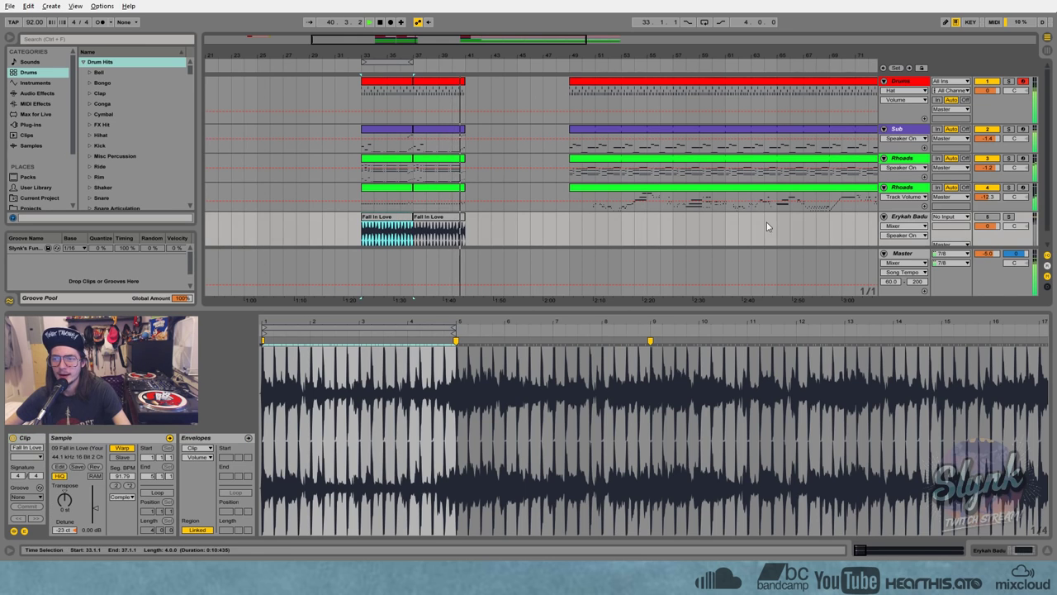
key("space")
key("space")
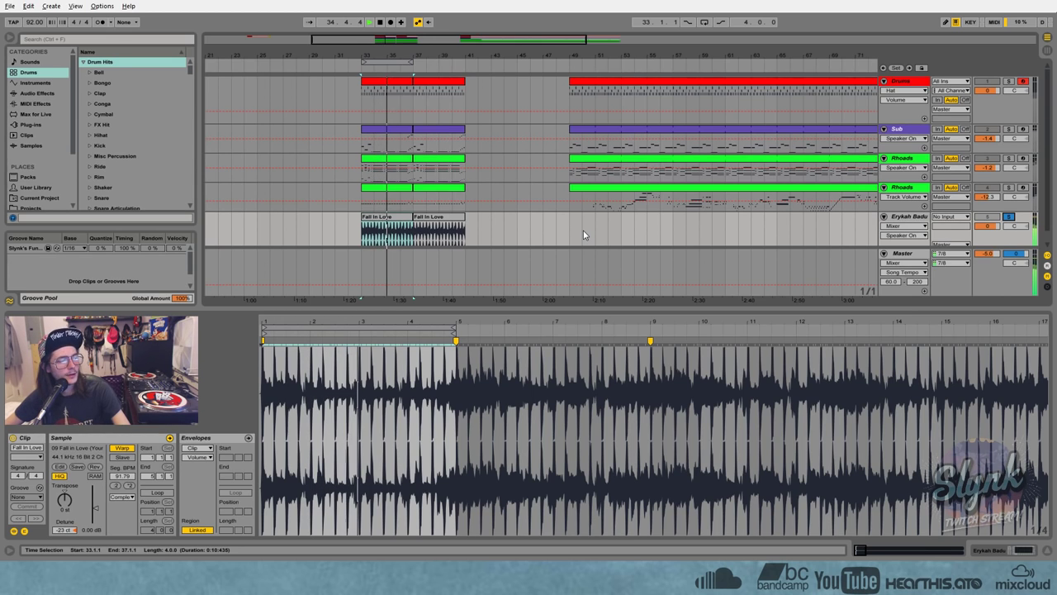
- Show the bar-49 Drums clip's kick, snare and hat notes and play from bar 49
left_click(575, 102)
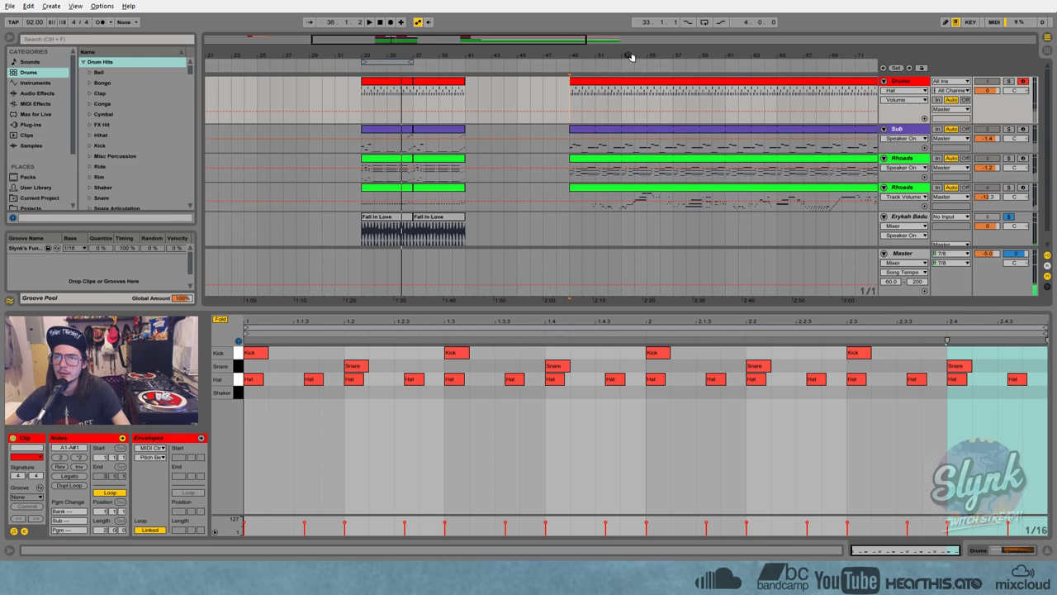
left_click_drag(629, 56, 451, 56)
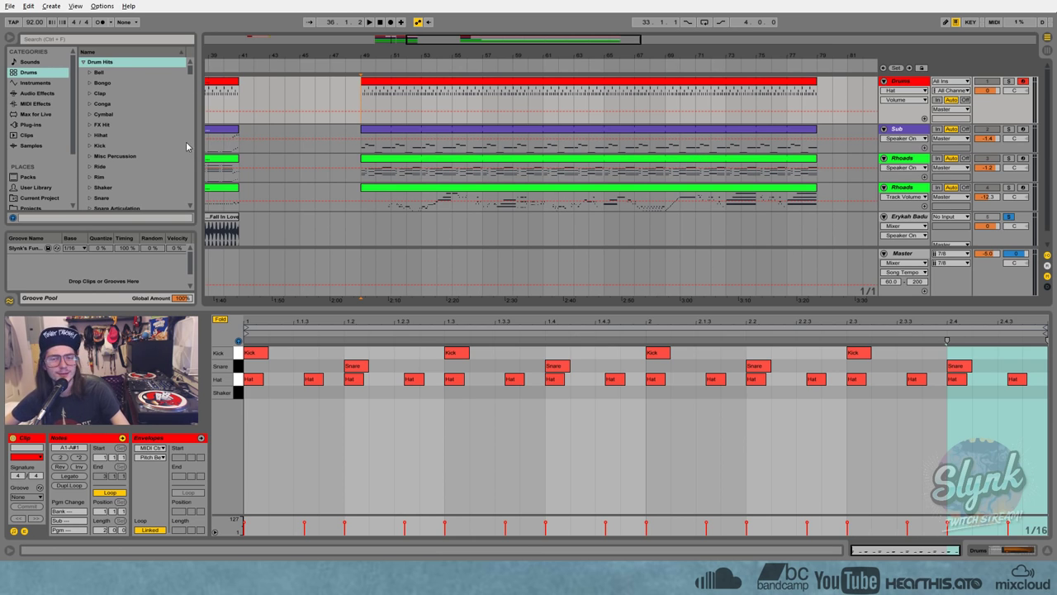
key("space")
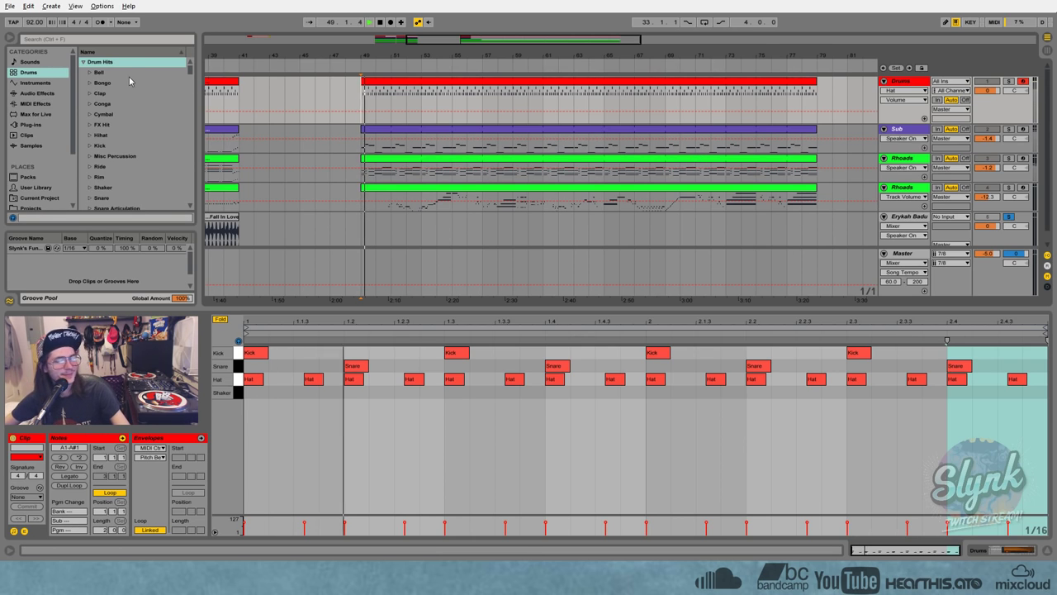